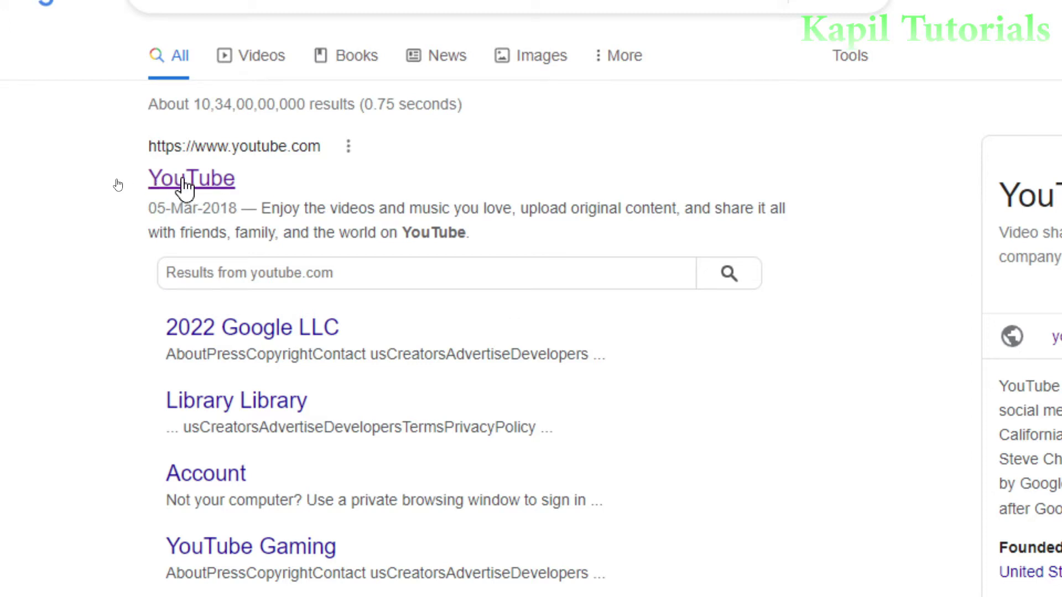
- Open the YouTube result from the Google search results page
left_click(186, 188)
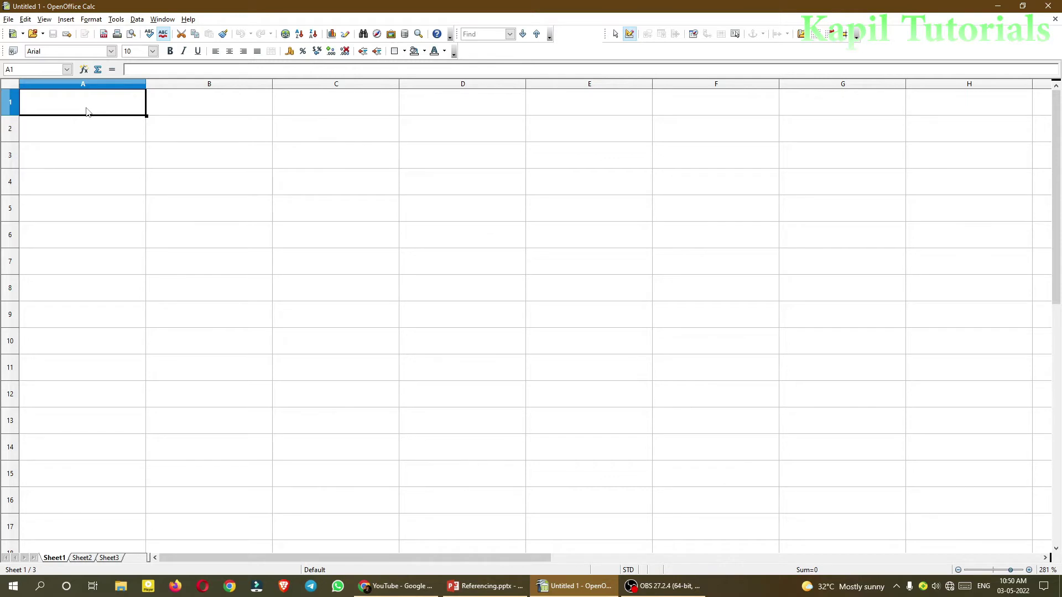
- Enter the heading 'Creating Hyperlinks' in cell A1
type("Creating Hyperlink")
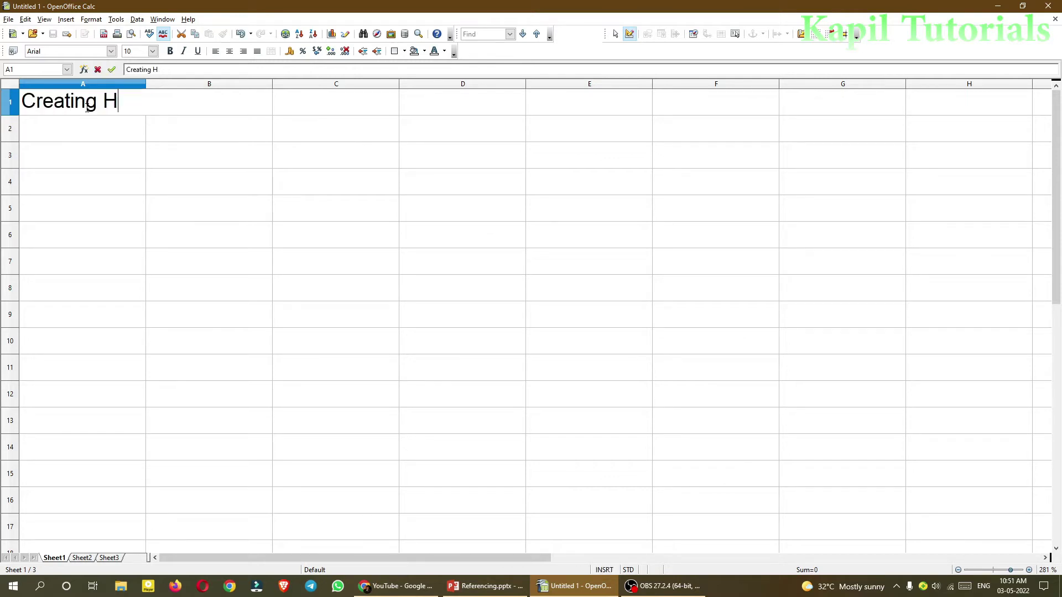
type("s")
key("Return")
scroll(921, 403, "up", 3)
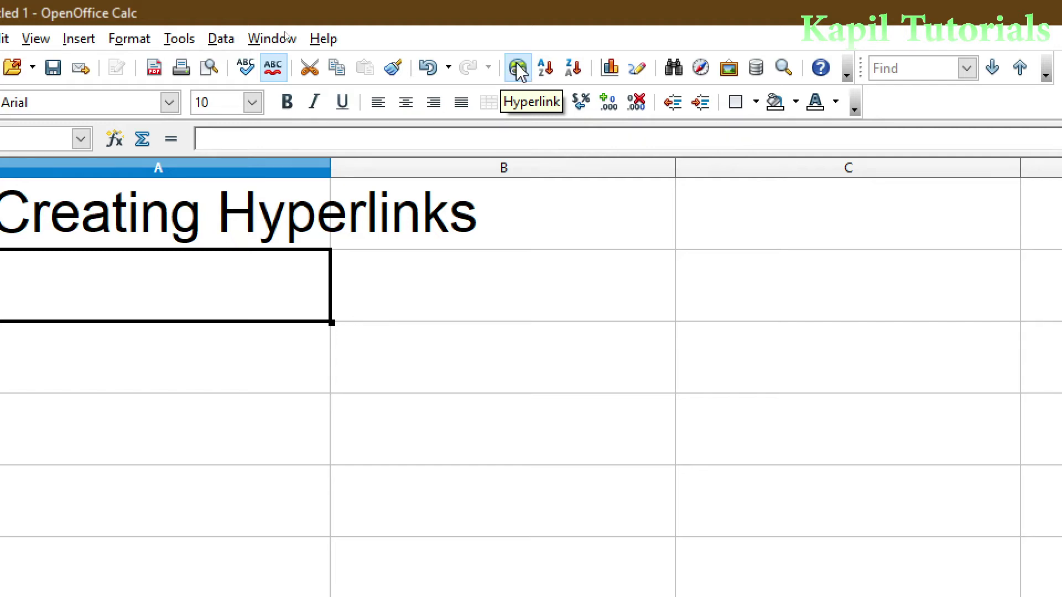
left_click(135, 40)
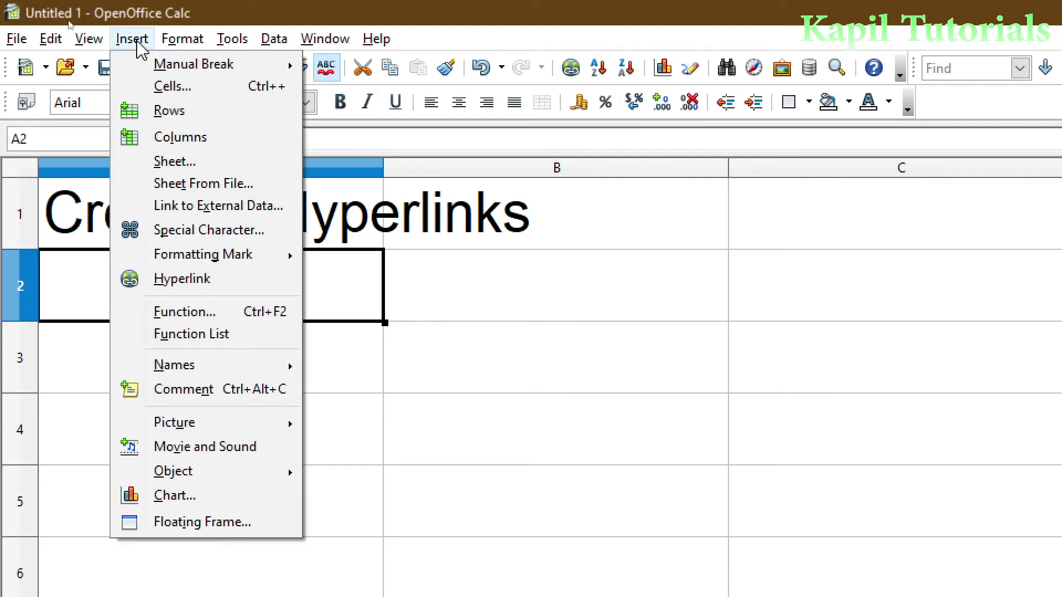
left_click(191, 292)
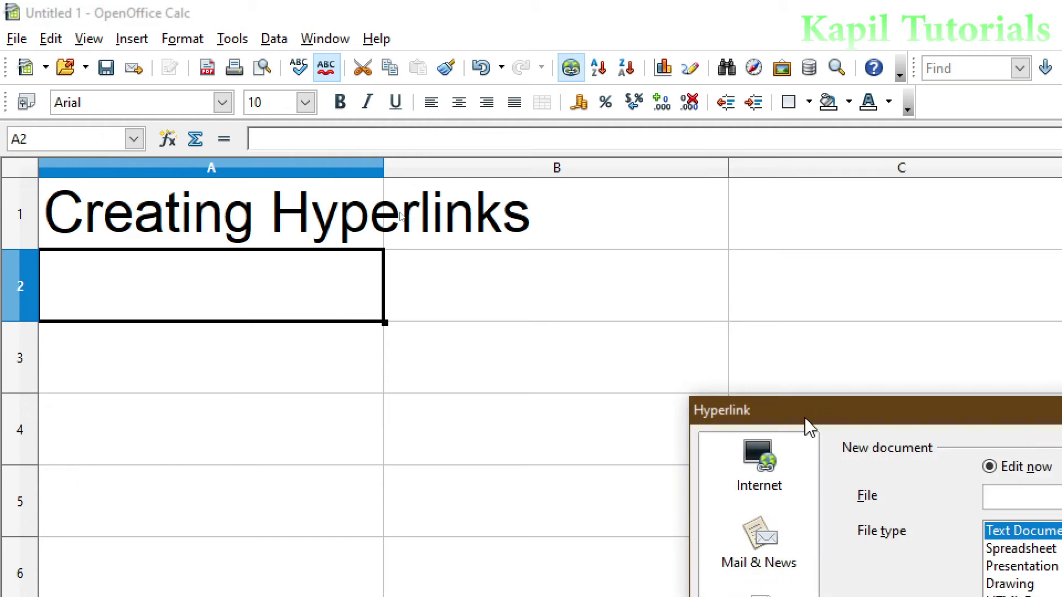
left_click_drag(779, 417, 293, 110)
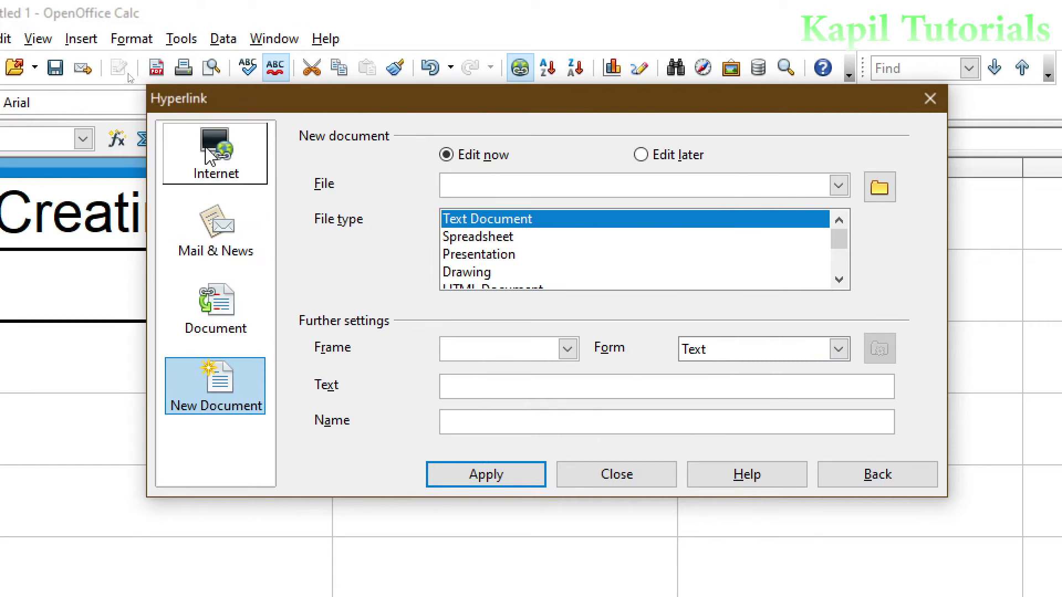
left_click(216, 153)
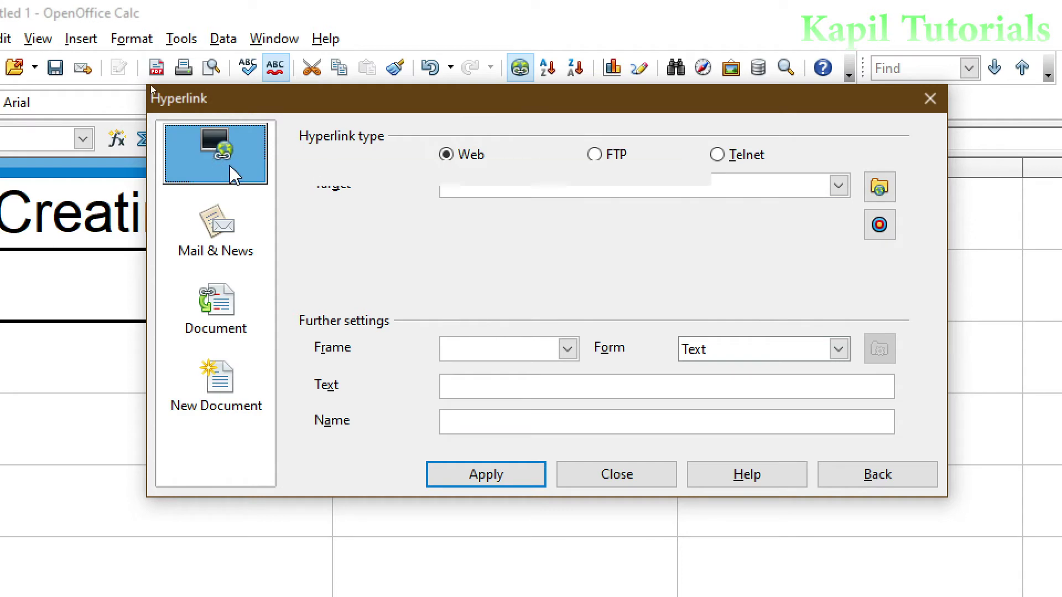
left_click(477, 185)
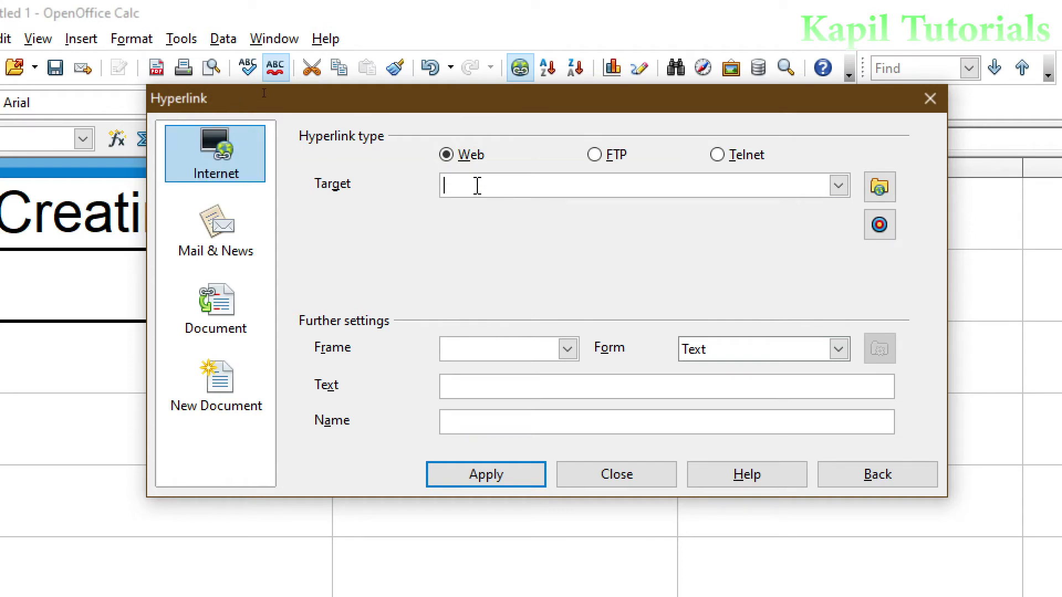
type("www.google.com")
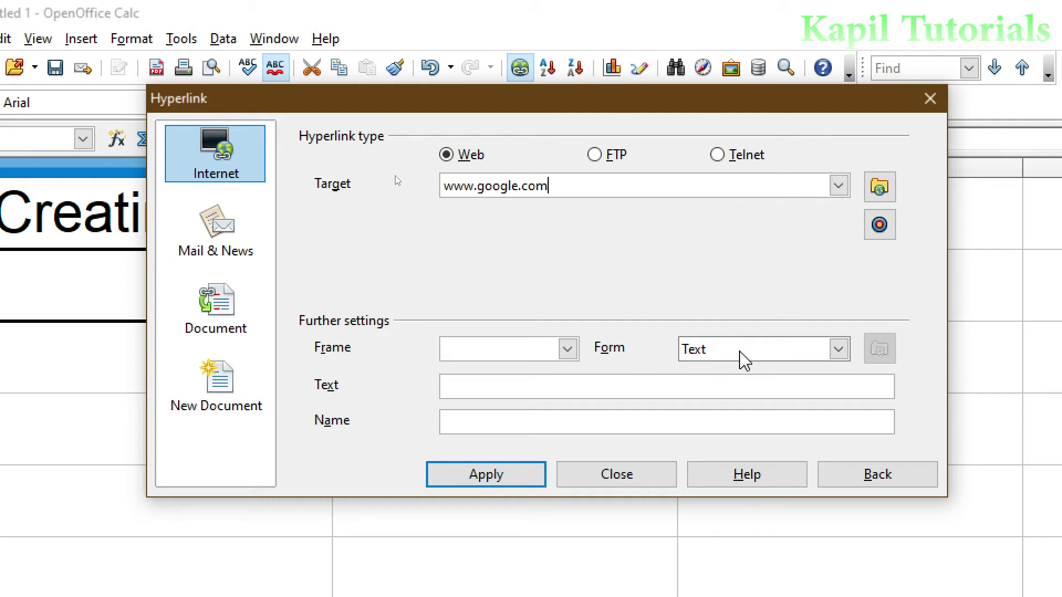
left_click(490, 395)
type("Go to Google")
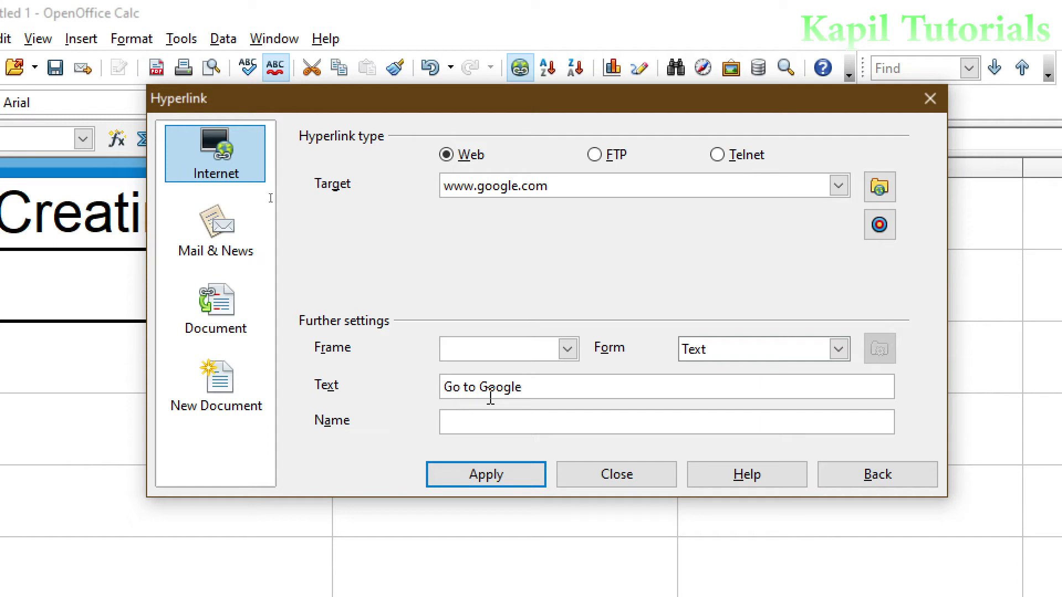
left_click(501, 476)
left_click(605, 481)
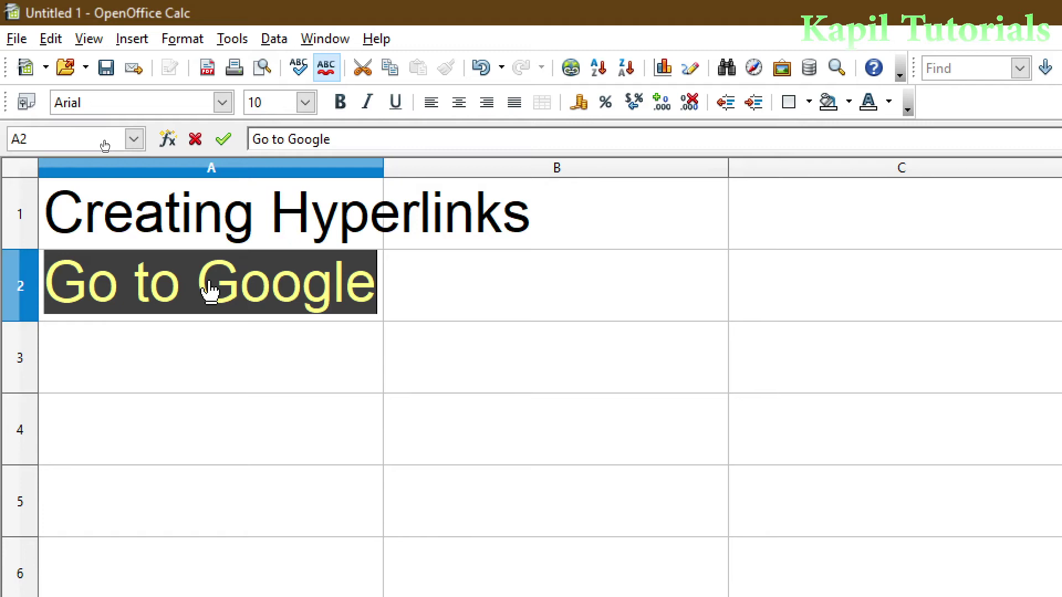
- Follow the Go to Google link in A2 to open google.com in the browser
left_click(210, 290)
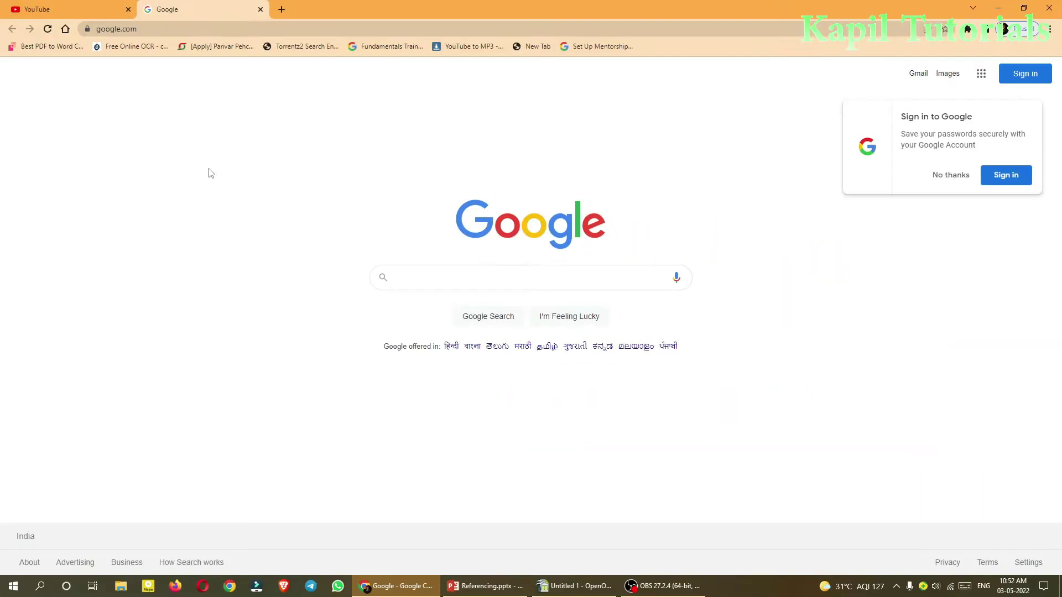
- Decline Google's sign-in offer and minimise Chrome to get back to Calc
left_click(952, 175)
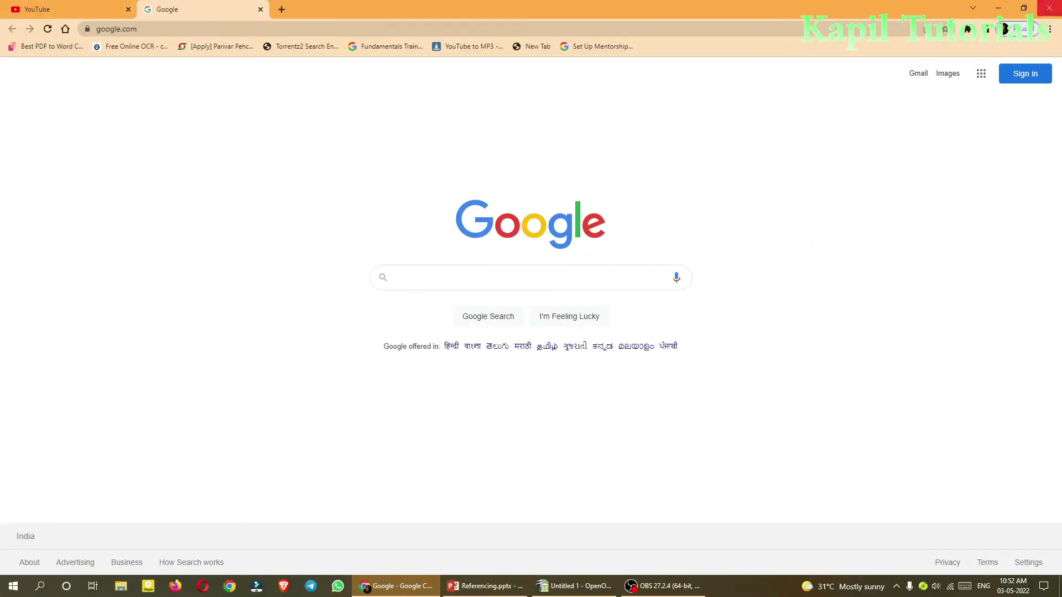
left_click(998, 8)
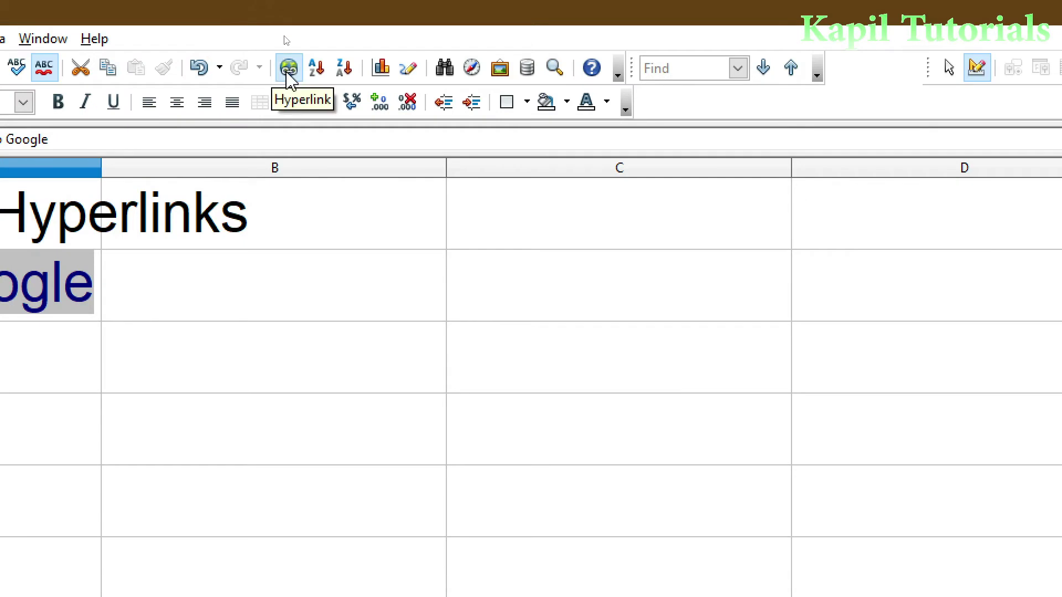
- Reopen the hyperlink settings for A2 and switch the link type to Mail & News
left_click(288, 69)
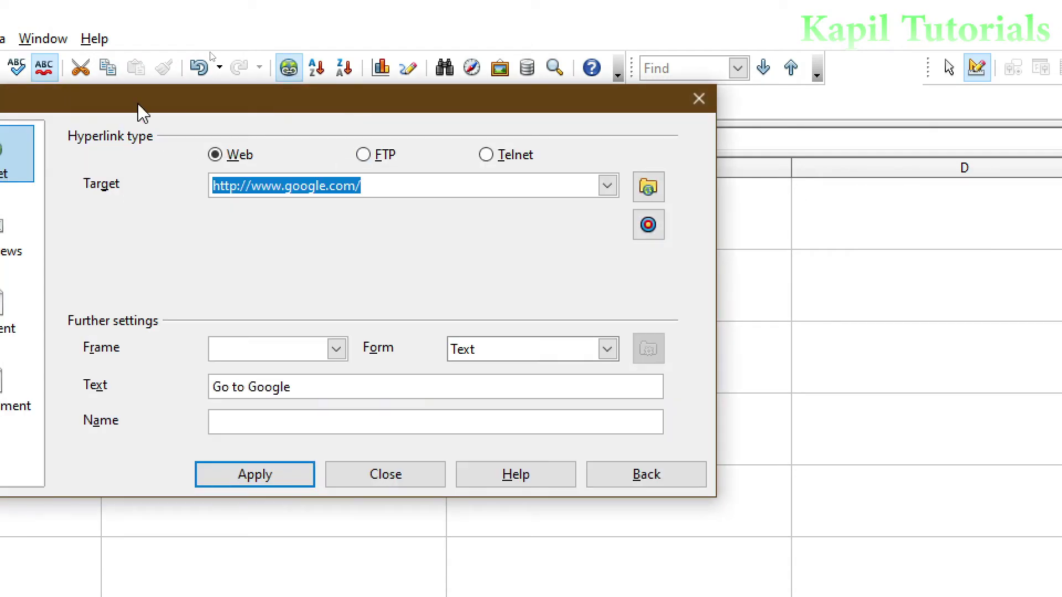
left_click_drag(142, 114, 403, 124)
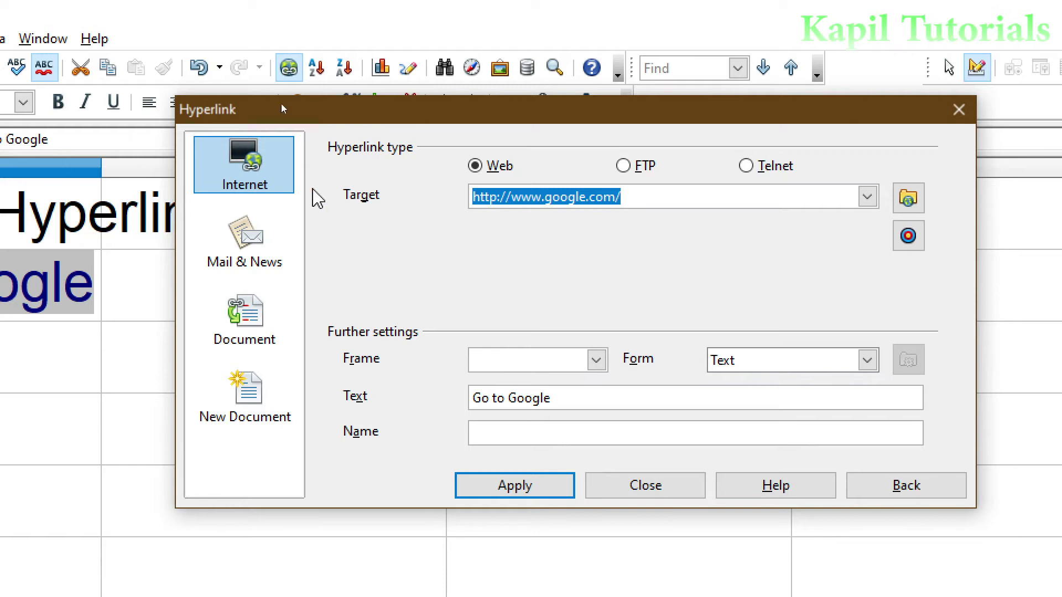
left_click(235, 242)
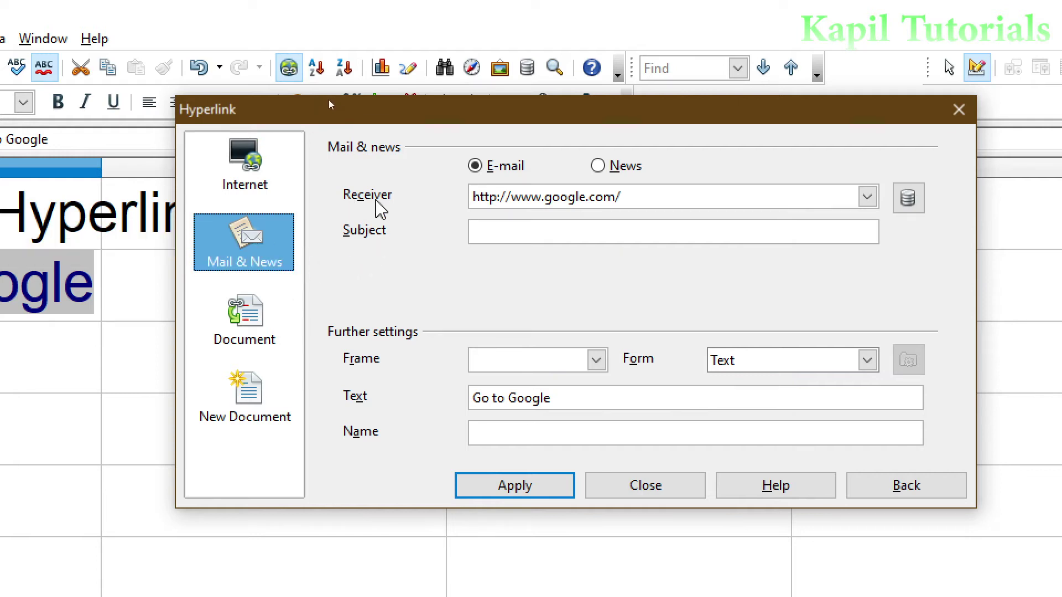
- Replace the old web address with the recipient's e-mail address and set the subject to 'check'
triple_click(639, 196)
key("BackSpace")
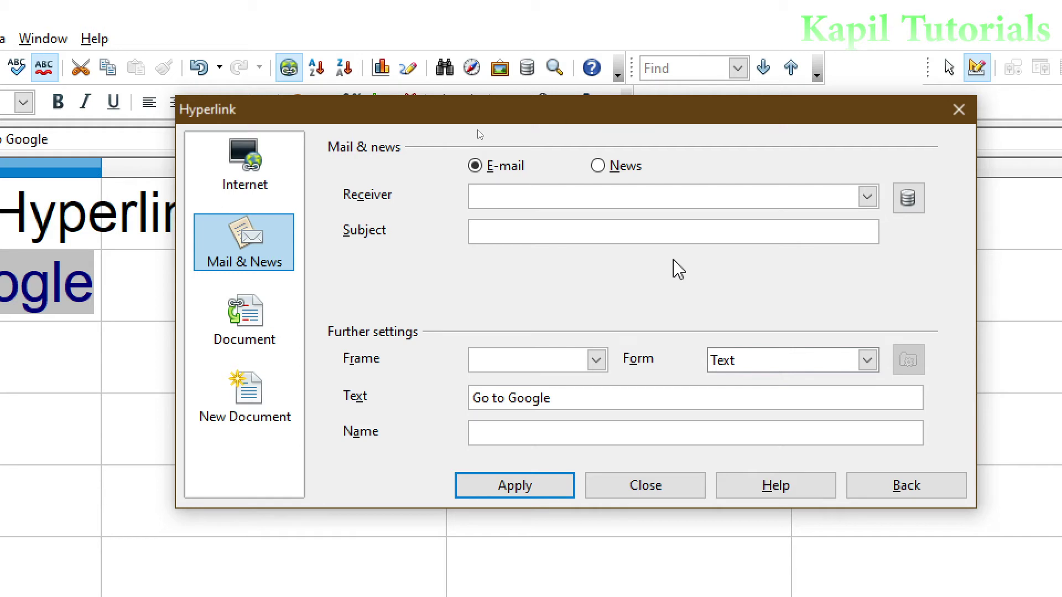
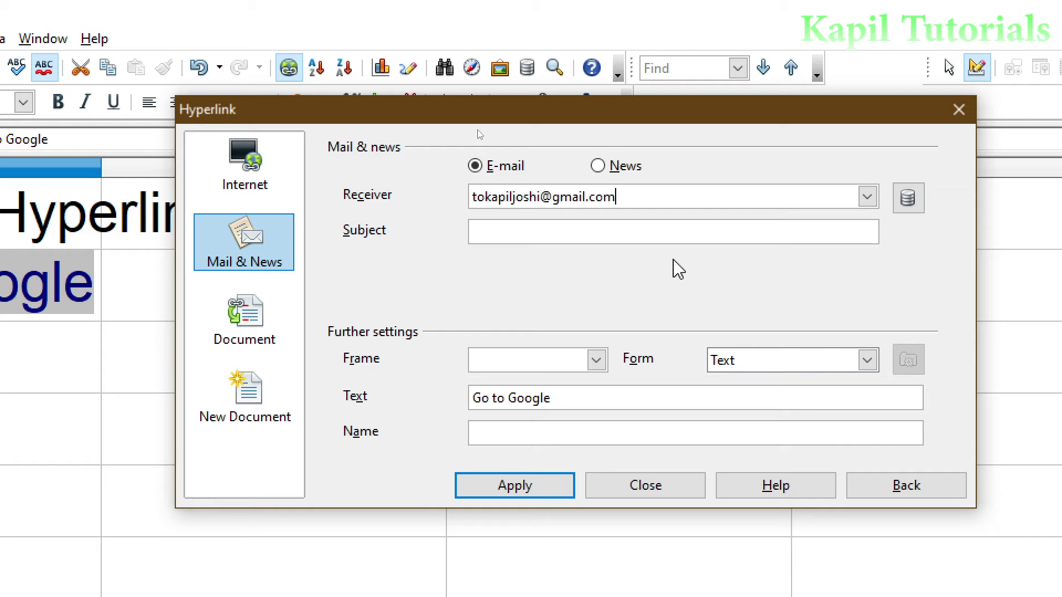
left_click(486, 229)
type("Test")
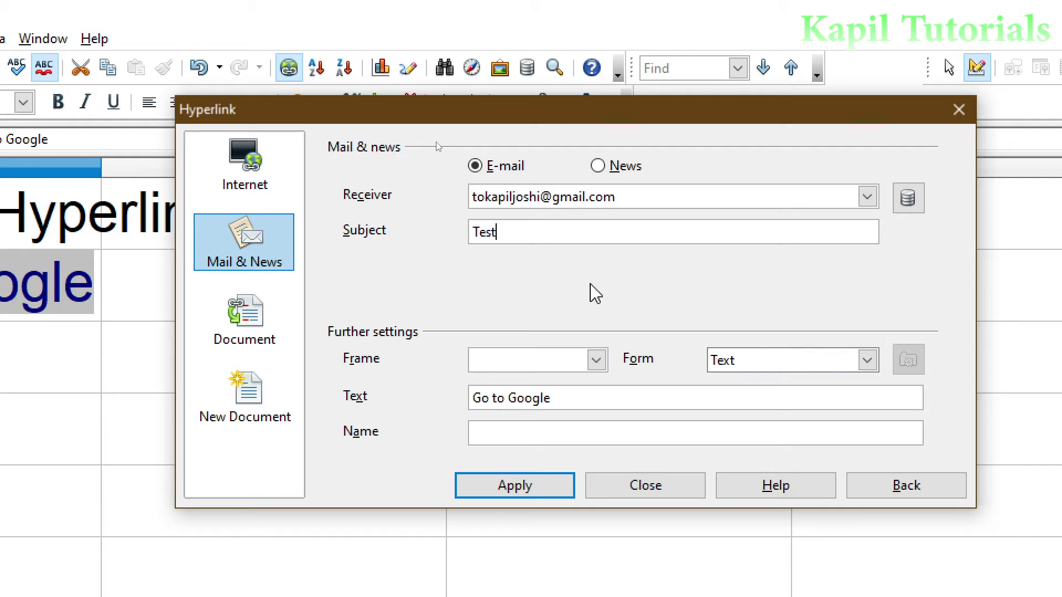
key("BackSpace")
key("BackSpace")
key("BackSpace")
key("BackSpace")
type("check")
- Make the e-mail link a button labelled 'Mail' and apply it to A2
left_click(867, 362)
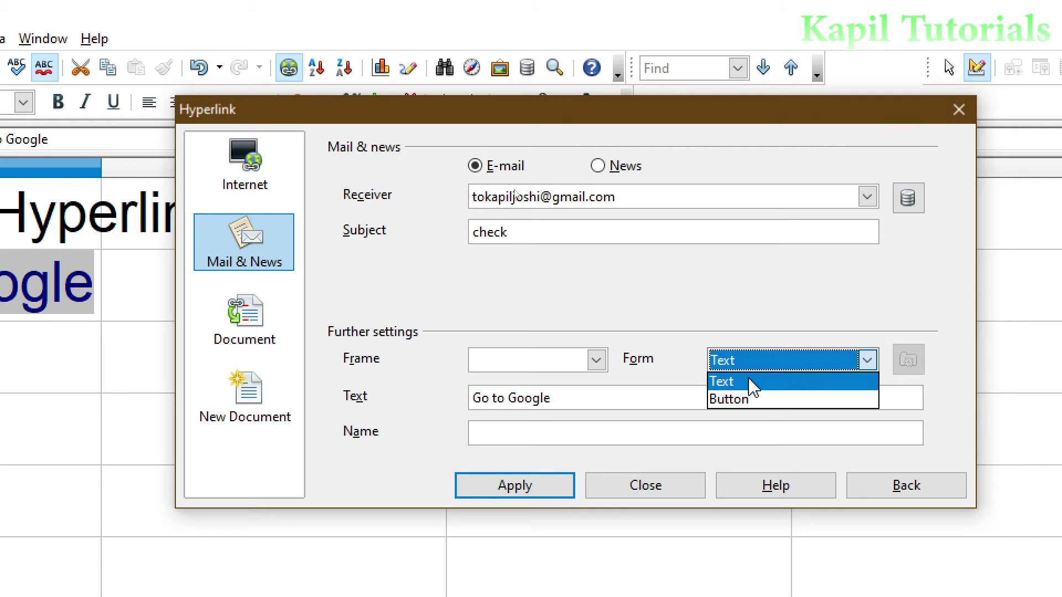
left_click(739, 410)
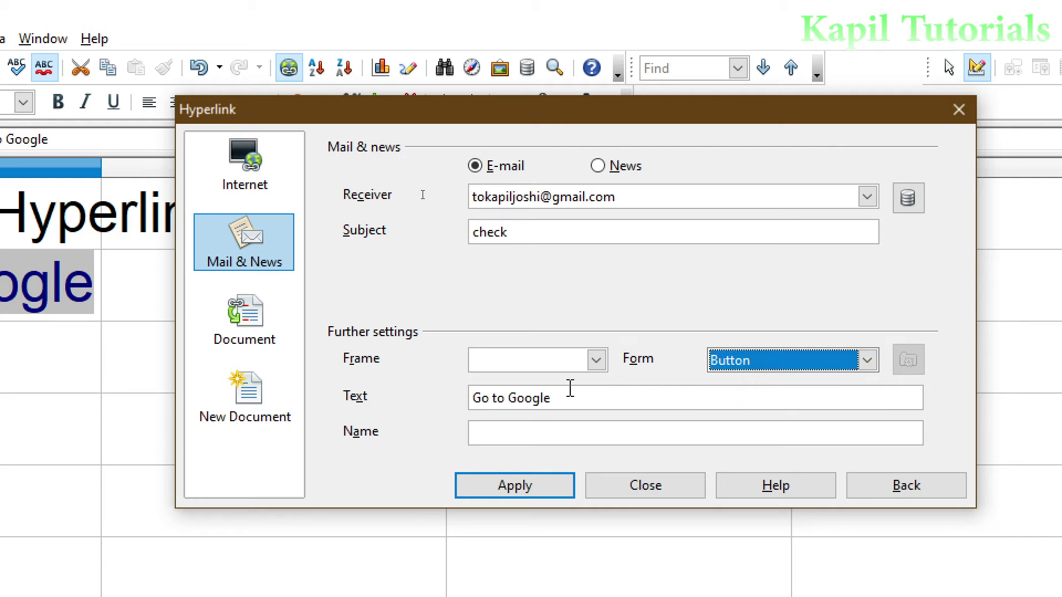
left_click(555, 398)
left_click_drag(579, 398, 472, 403)
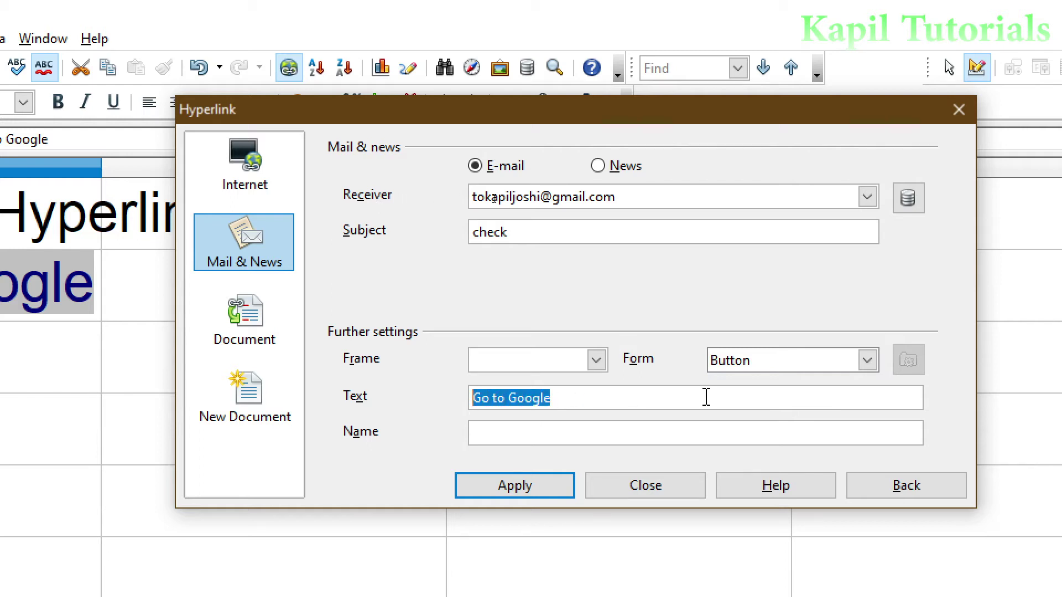
type("Mail")
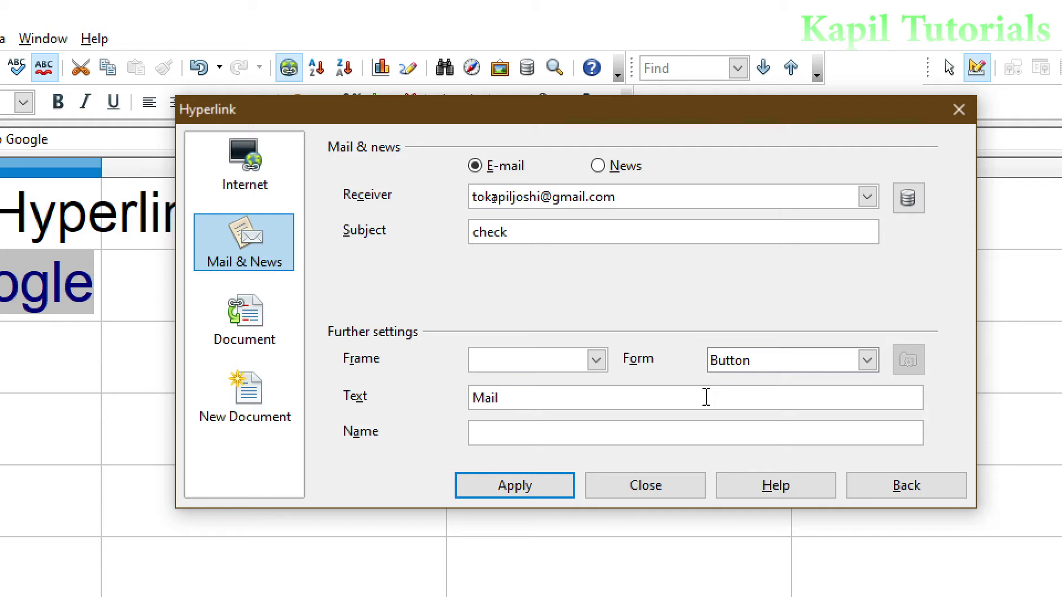
left_click(514, 486)
left_click(628, 491)
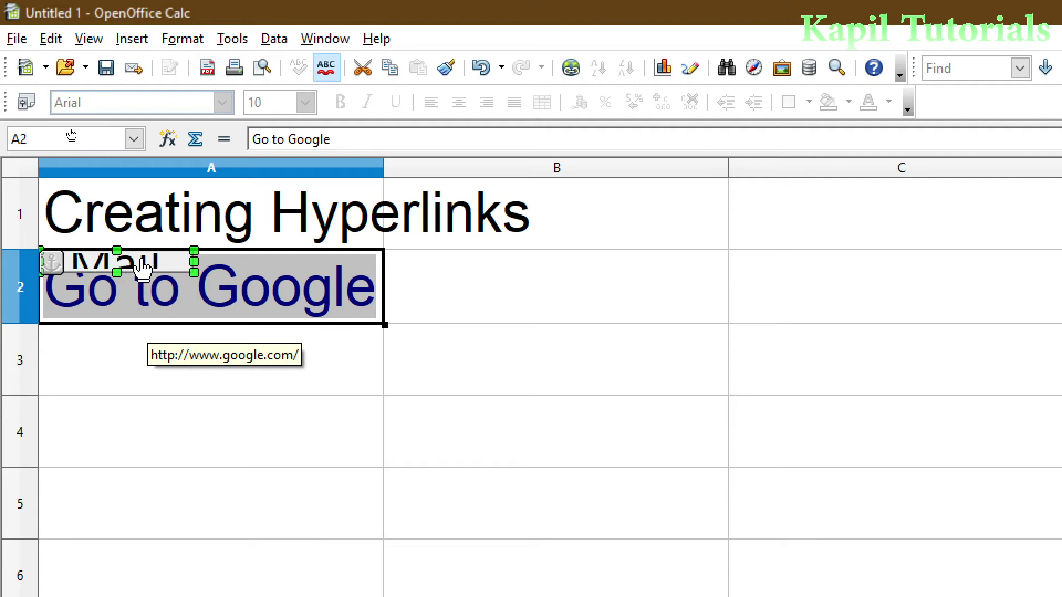
- Delete the A2 Mail button and start an A3 e-mail link to the recipient with subject 'check'
key("Delete")
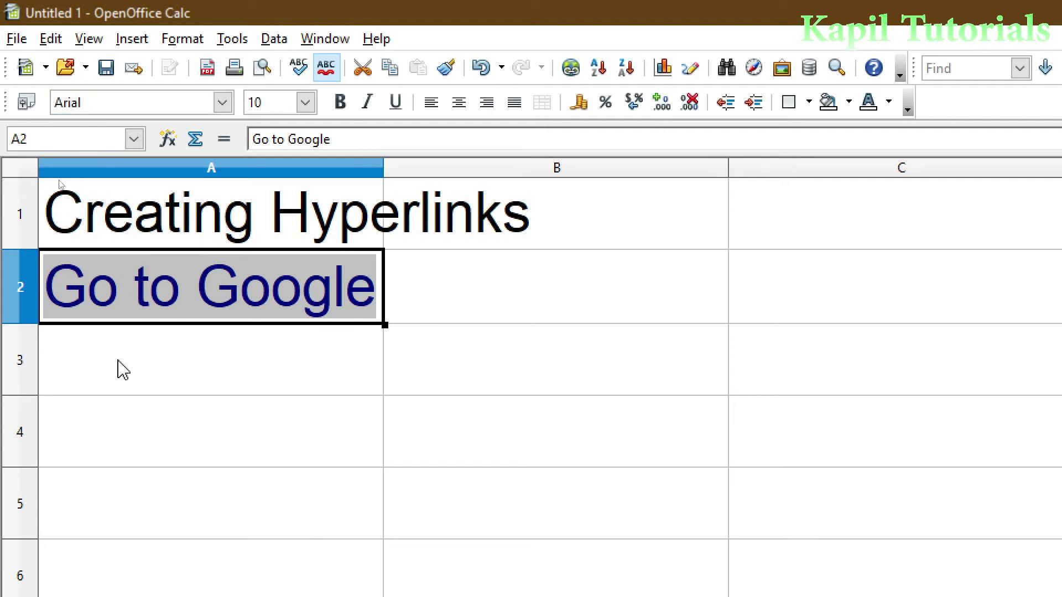
left_click(120, 368)
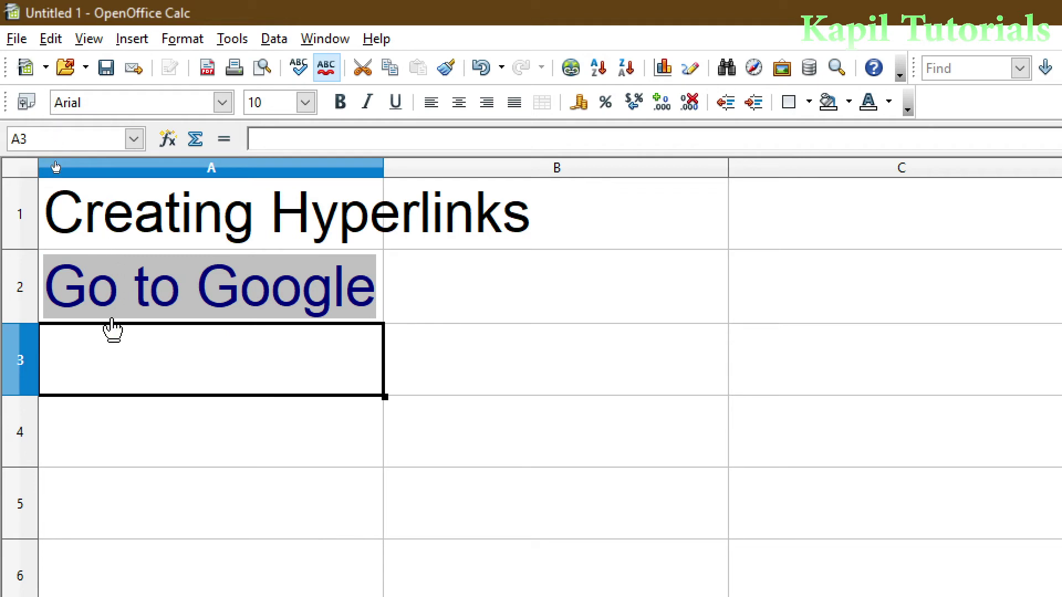
left_click(135, 41)
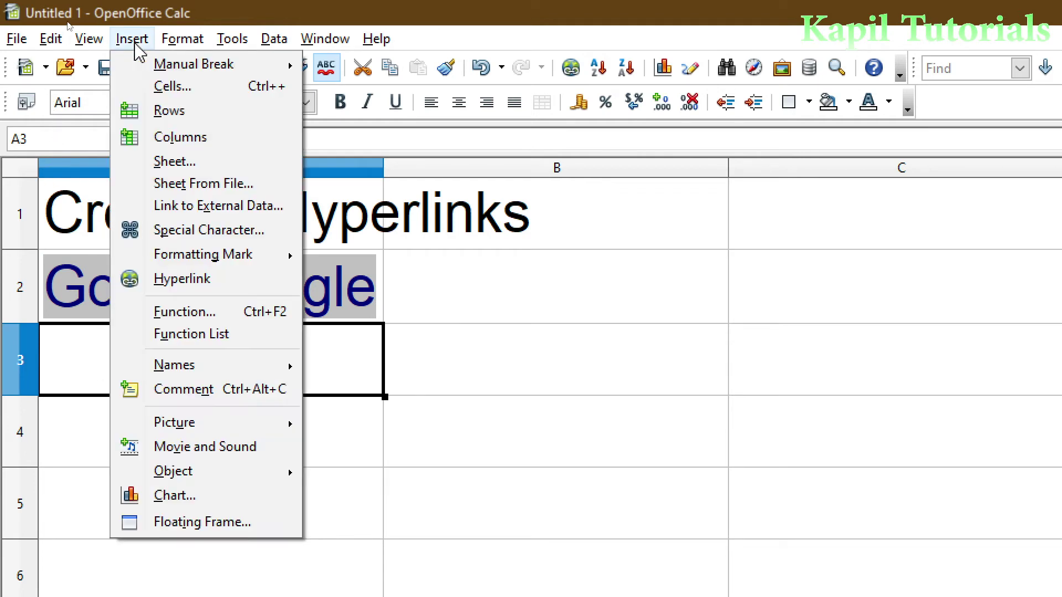
left_click(166, 279)
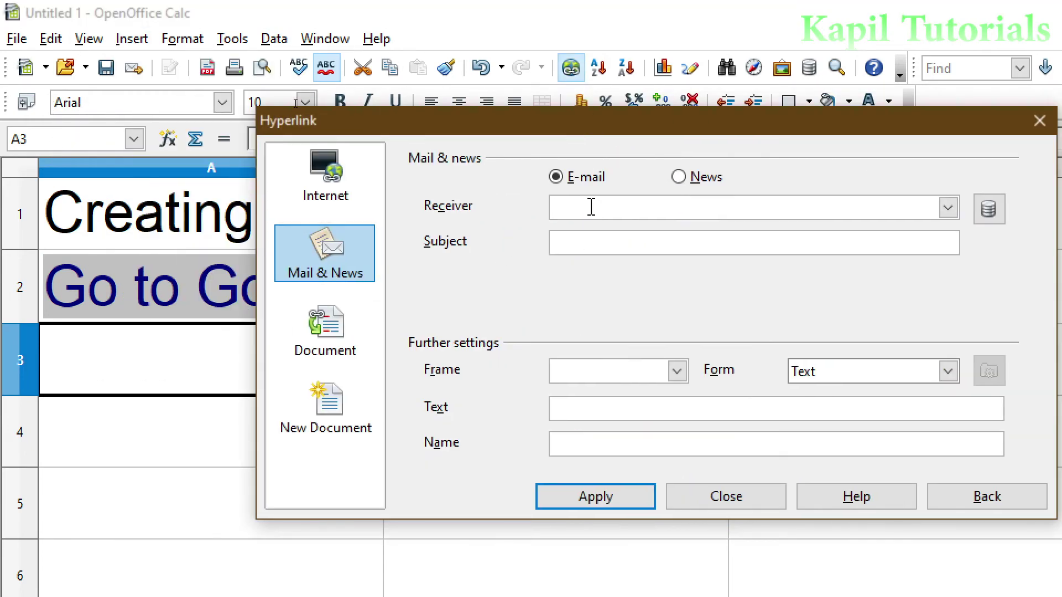
left_click(591, 207)
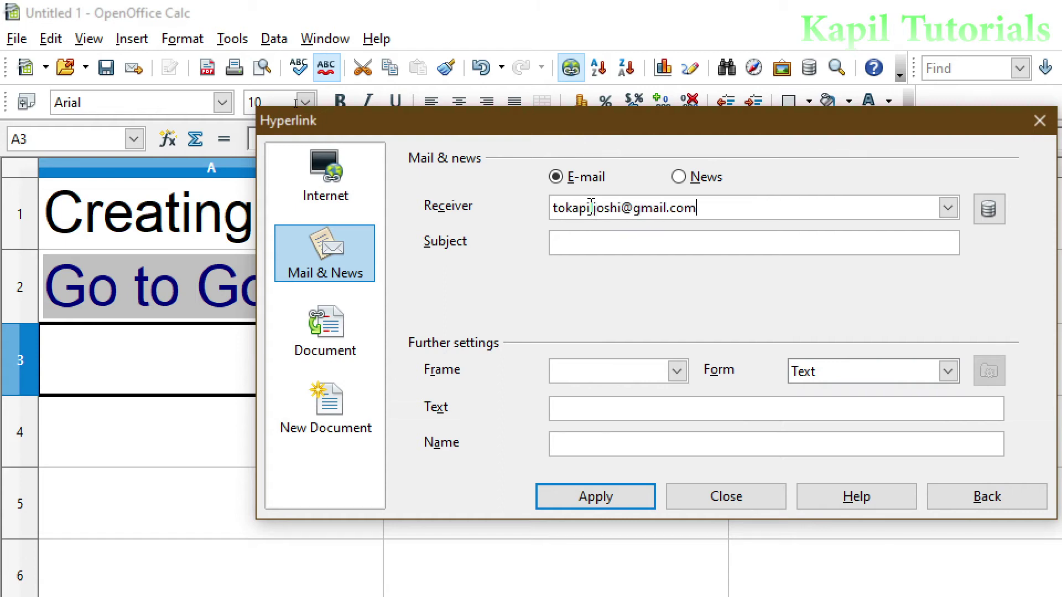
left_click(590, 242)
type("check")
- Format the A3 e-mail link as a button captioned 'Mail' and insert it
left_click(947, 371)
left_click(813, 409)
left_click(601, 408)
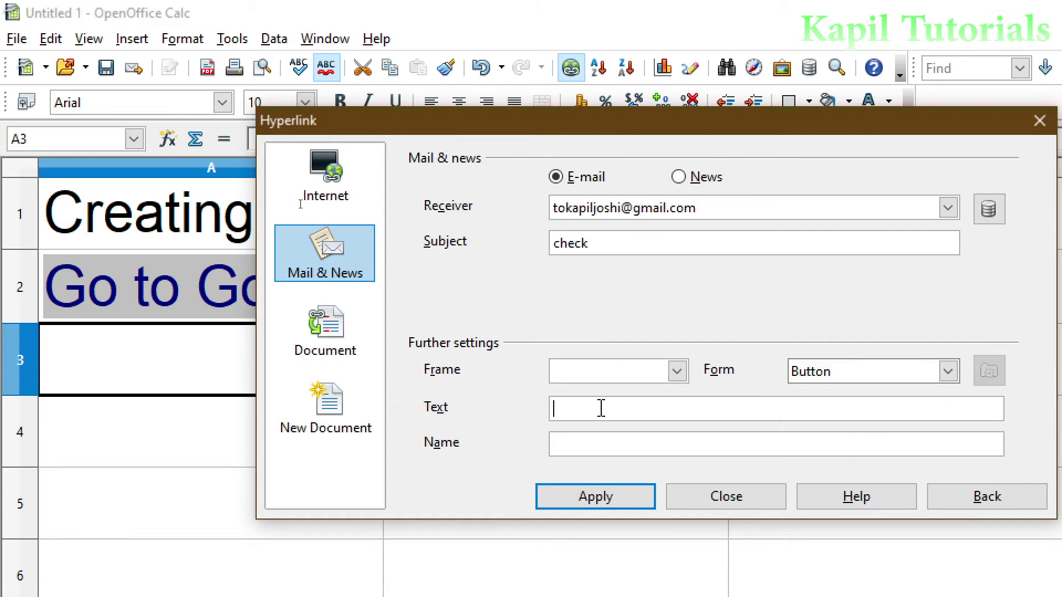
type("Mail")
left_click(636, 496)
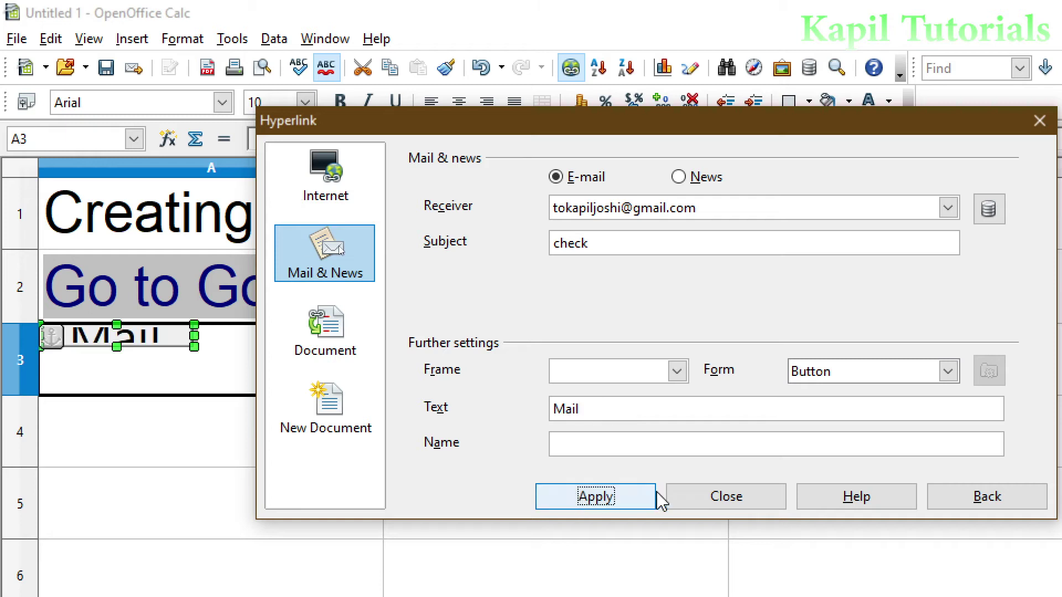
left_click(719, 500)
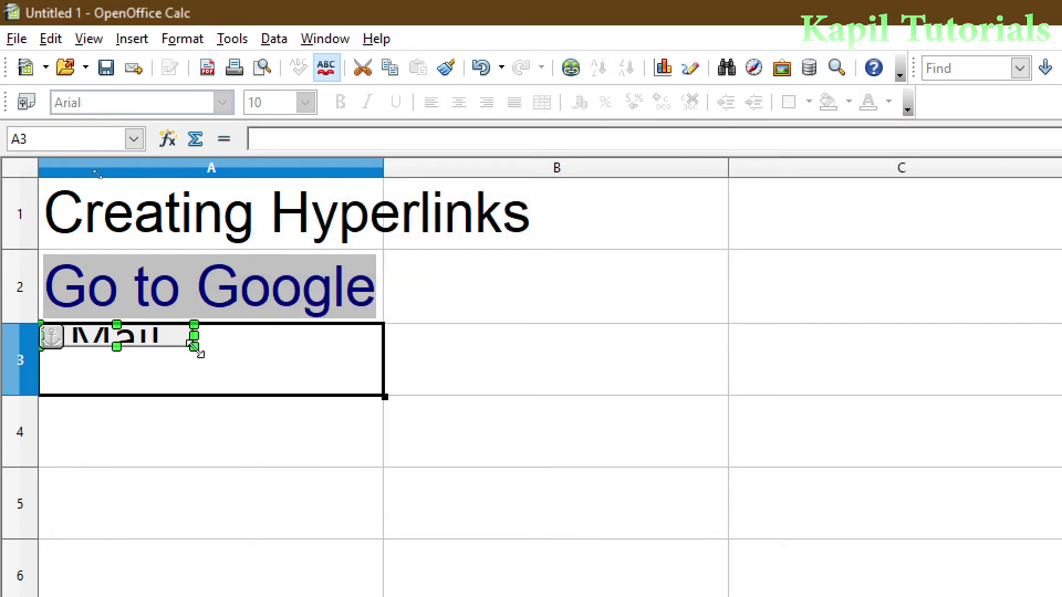
- Widen the Mail button across A3, turn design mode off, and close the Form Design toolbar
left_click_drag(195, 348, 420, 394)
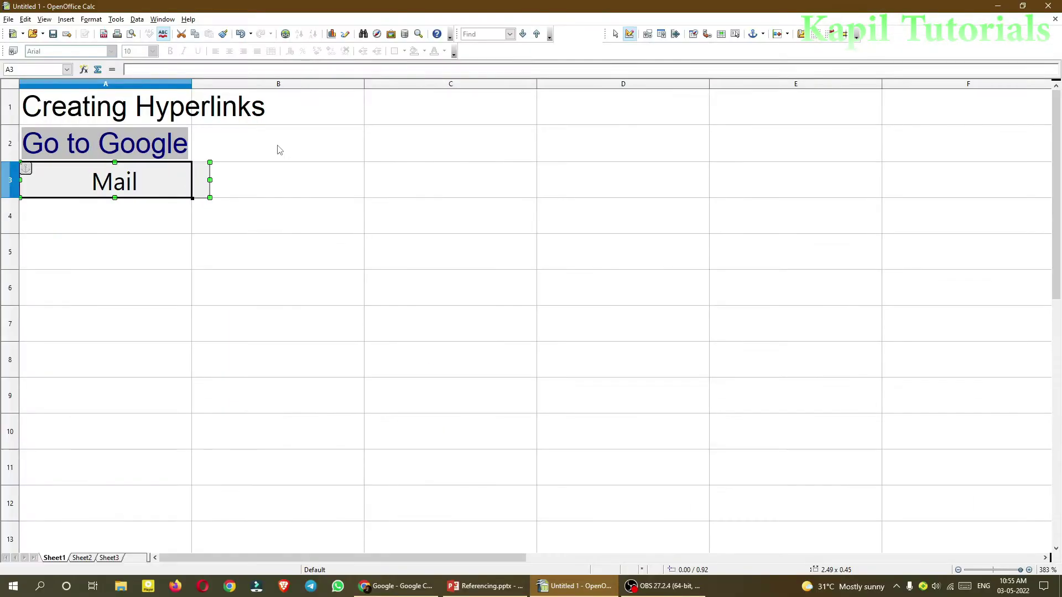
left_click_drag(606, 36, 561, 164)
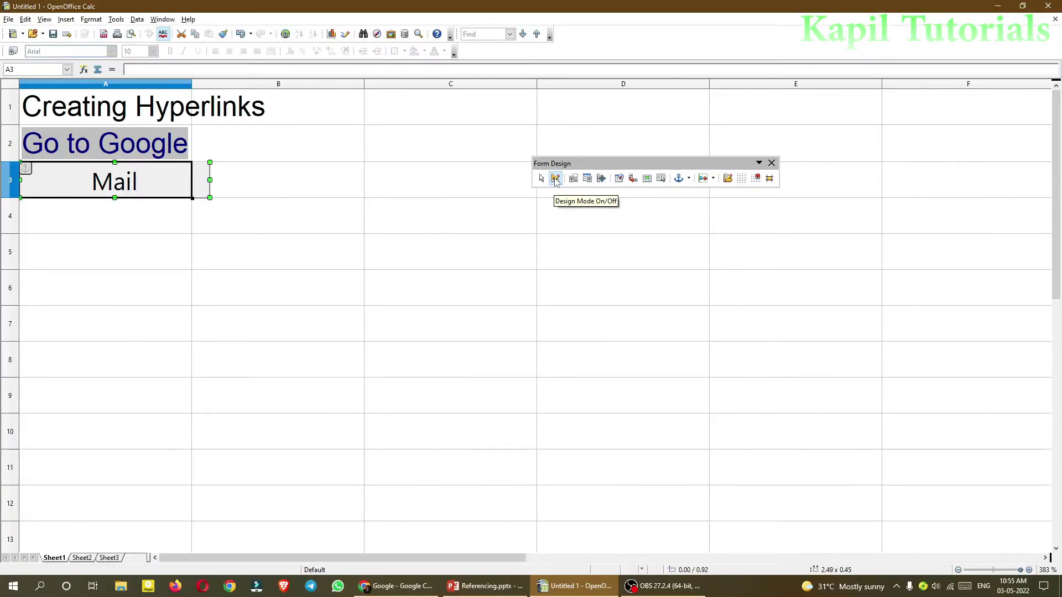
left_click(555, 178)
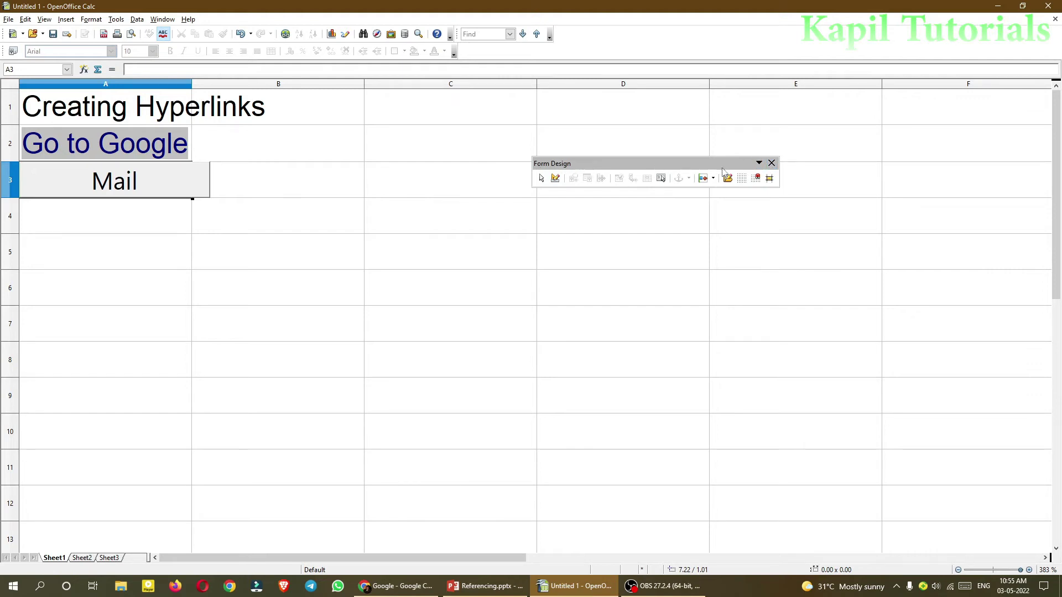
left_click(771, 162)
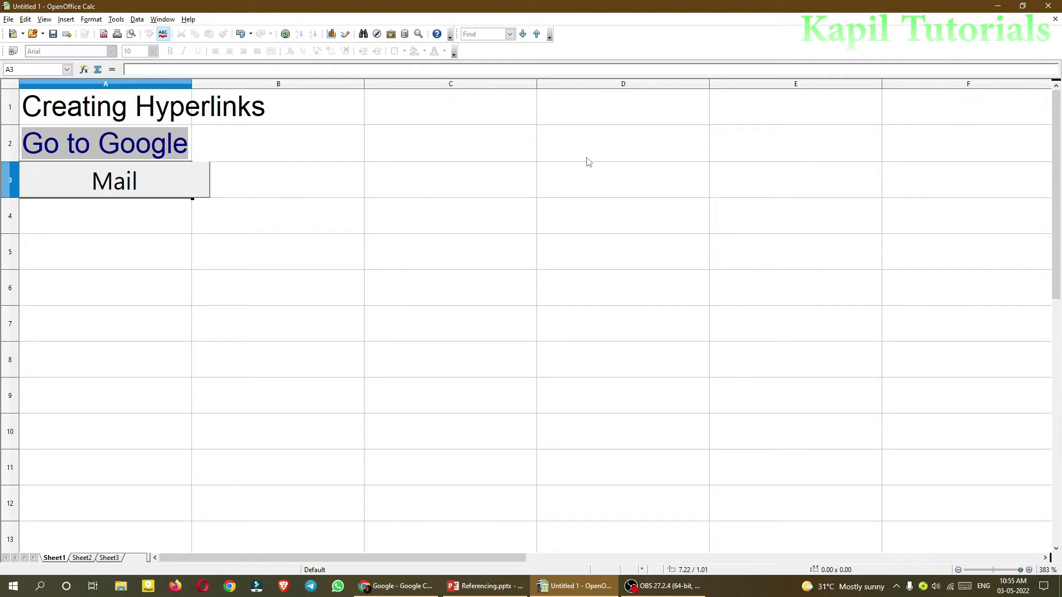
- Show the Form Design toolbar via View > Toolbars and dock it at the top
left_click(47, 21)
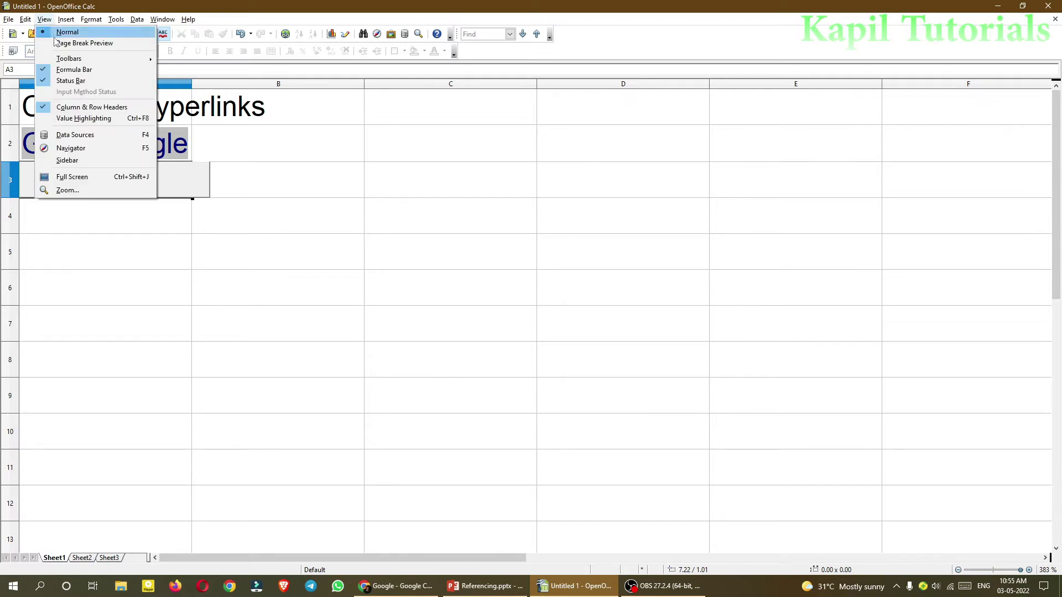
mouse_move(62, 60)
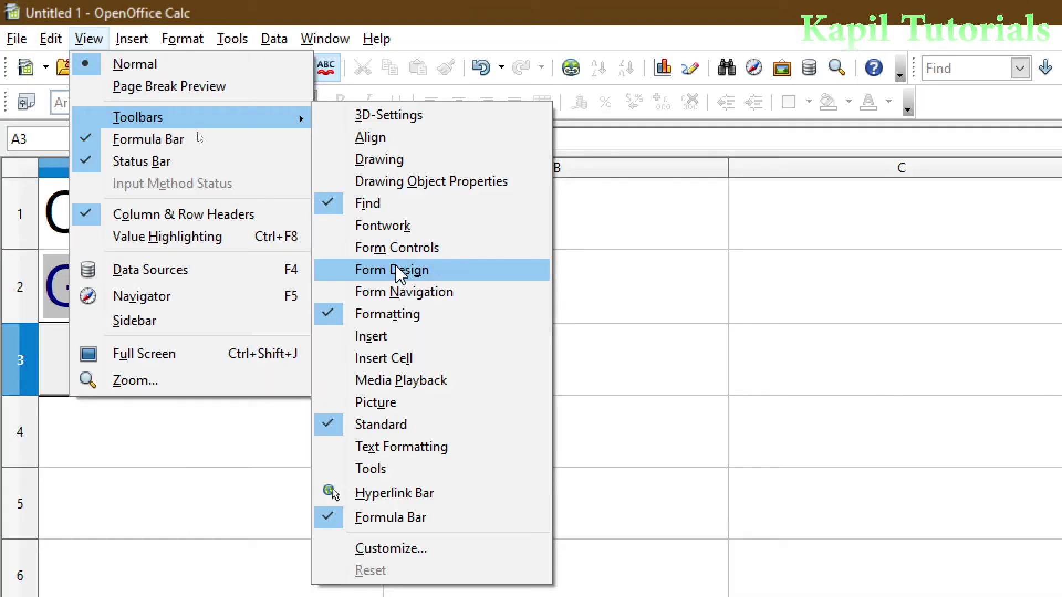
left_click(399, 272)
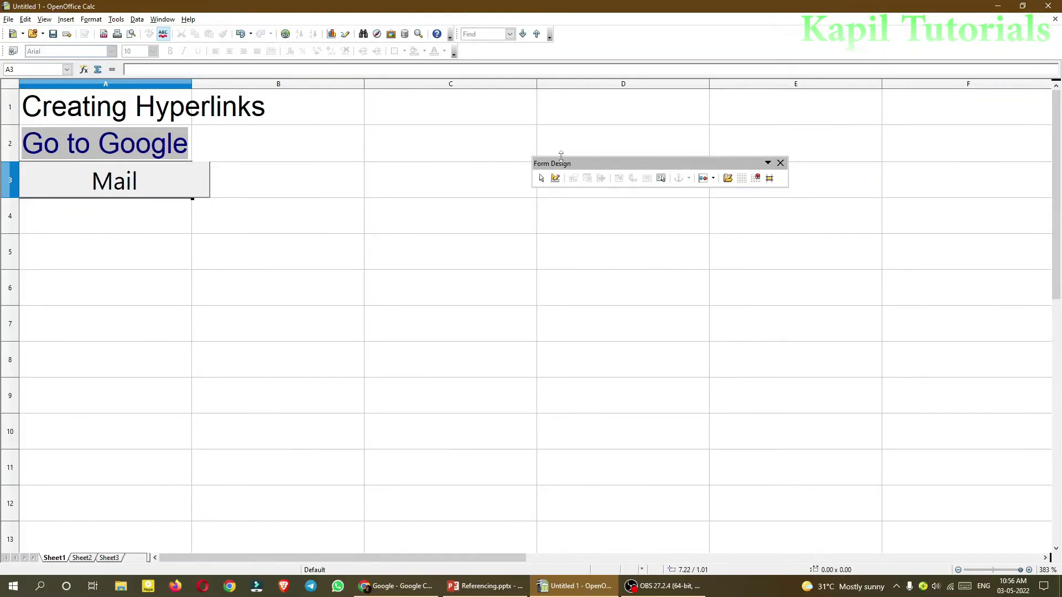
left_click_drag(547, 164, 384, 154)
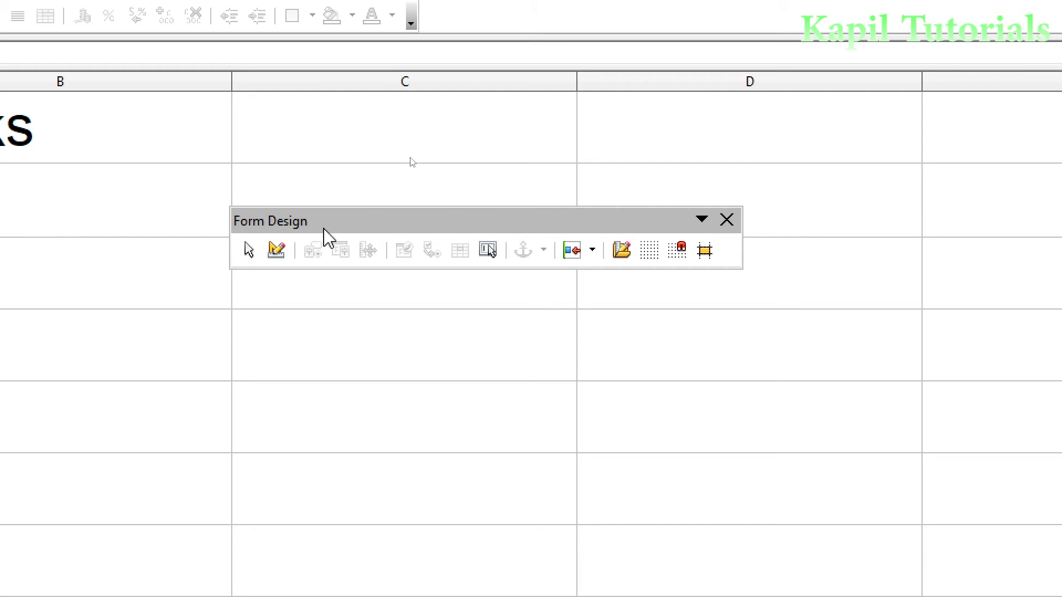
left_click_drag(410, 153, 609, 47)
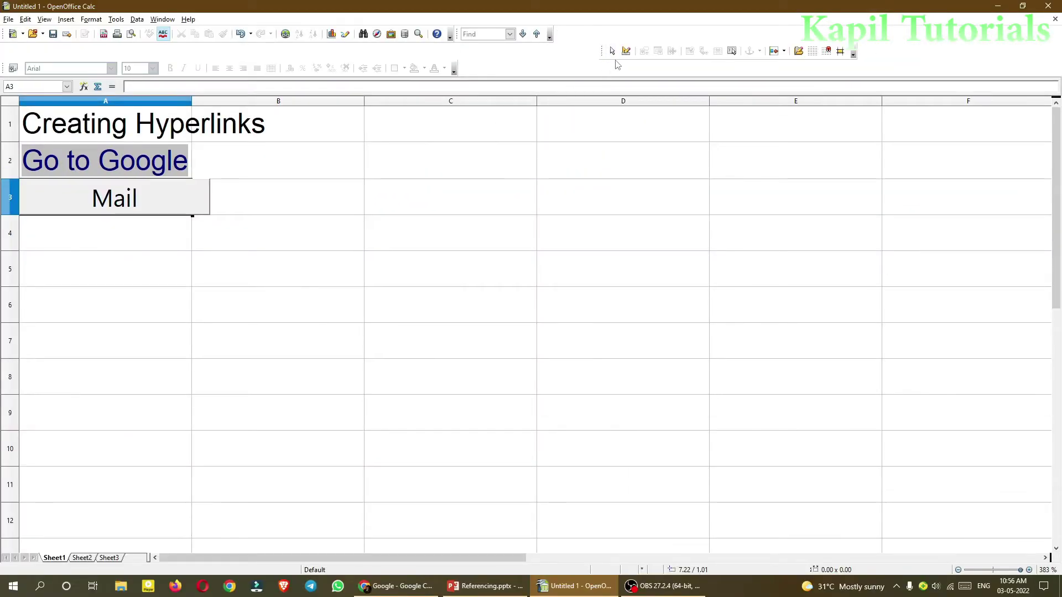
left_click(86, 199)
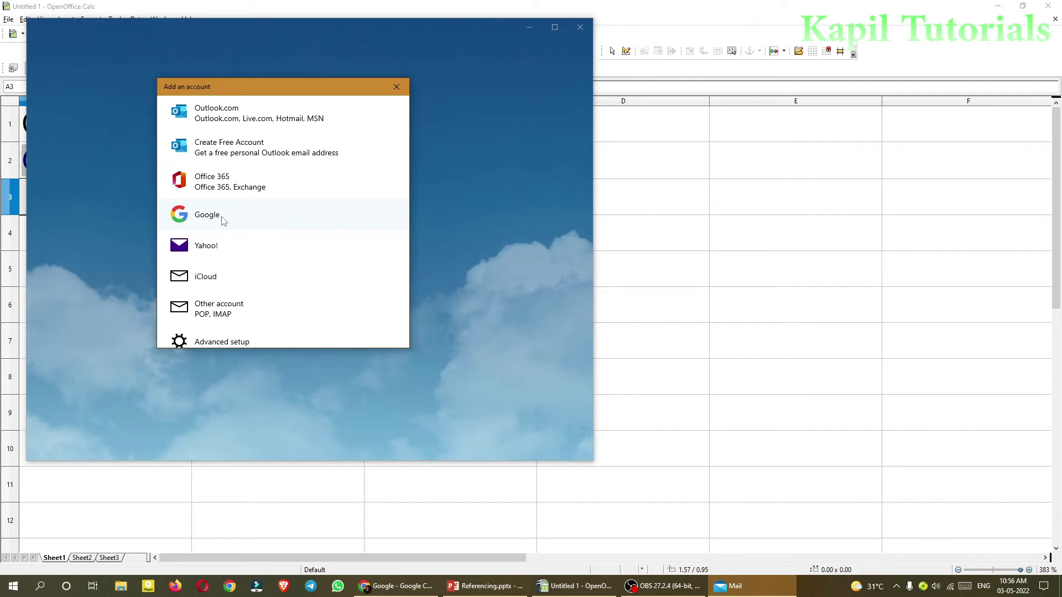
left_click(395, 88)
left_click(579, 27)
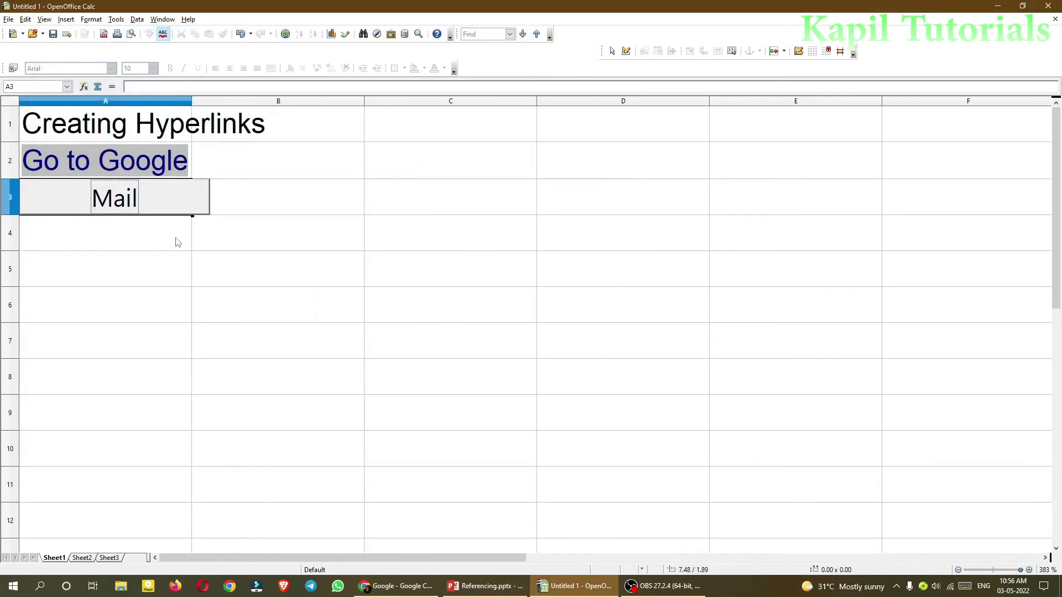
- Select cell A4 and open the Hyperlink dialog on the Document link type
left_click(98, 243)
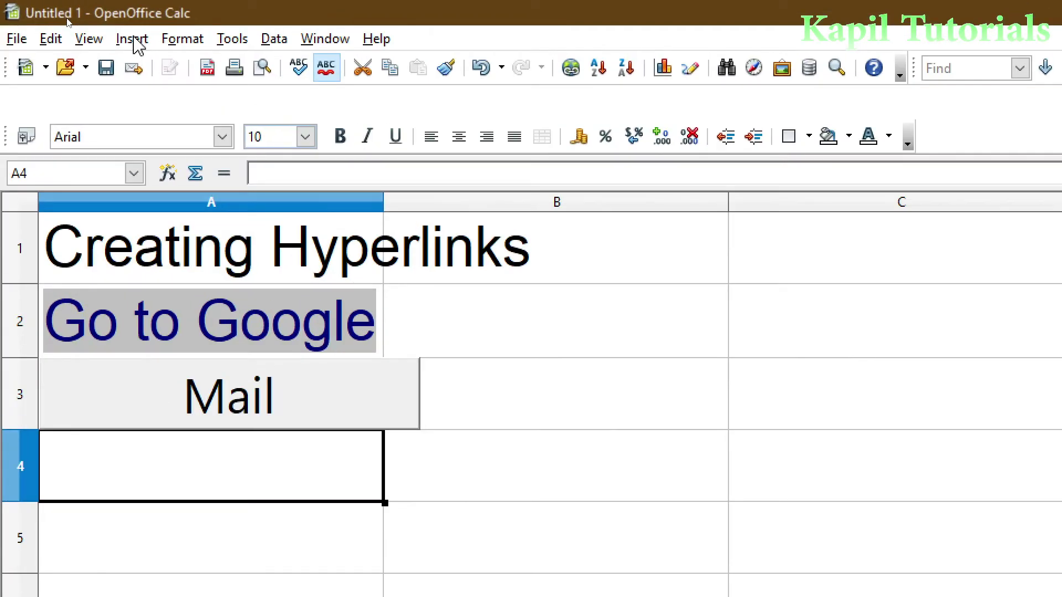
left_click(66, 19)
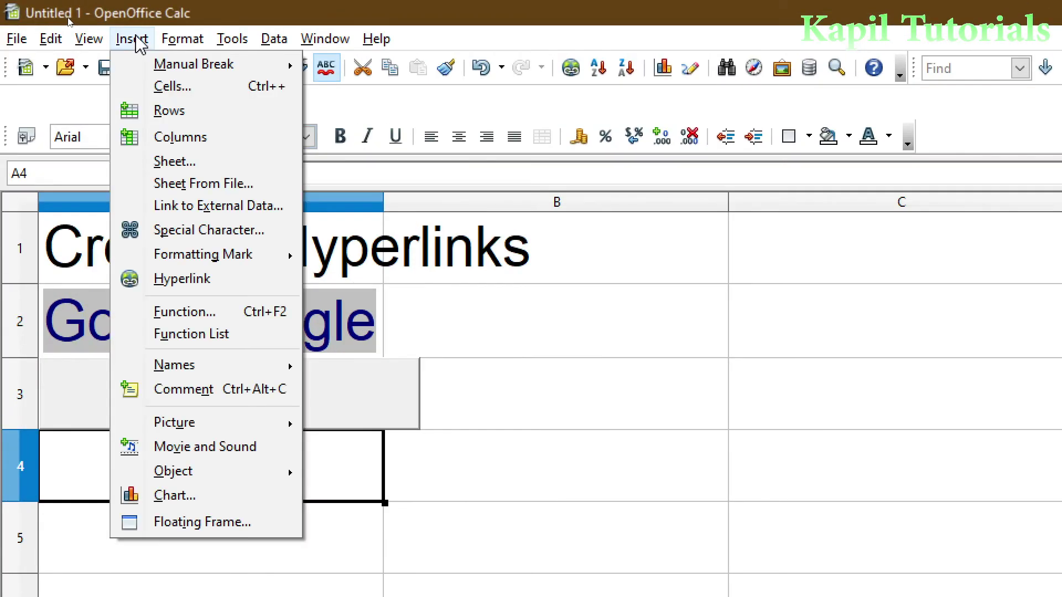
left_click(185, 280)
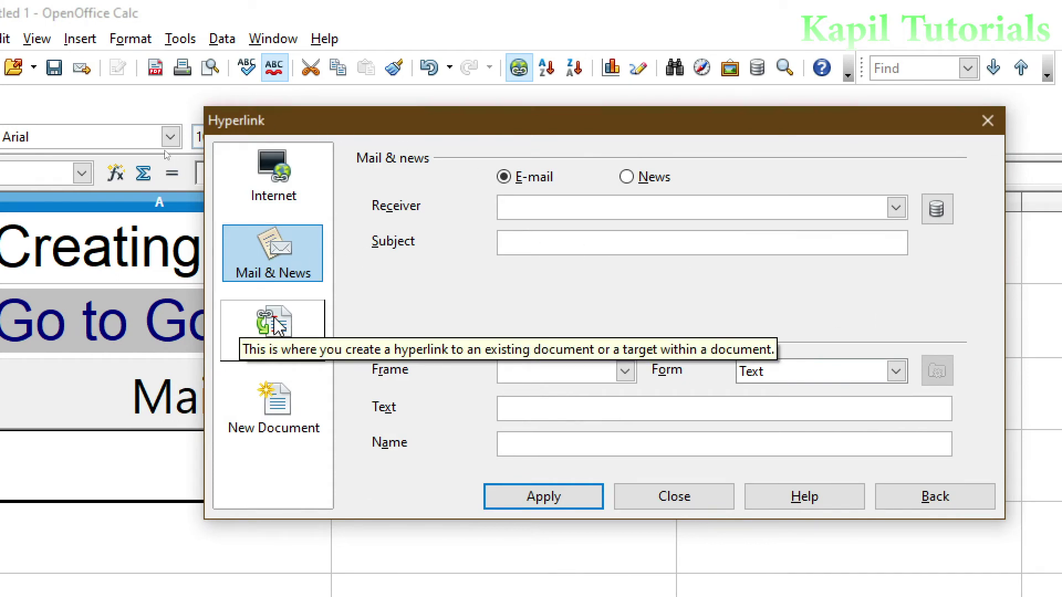
left_click(271, 336)
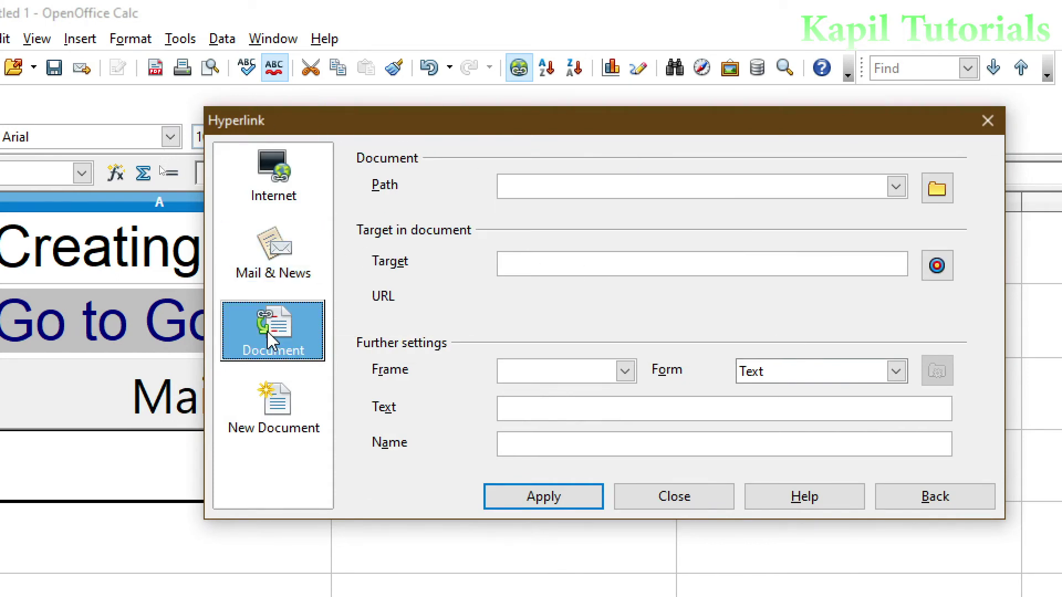
left_click_drag(399, 128, 434, 120)
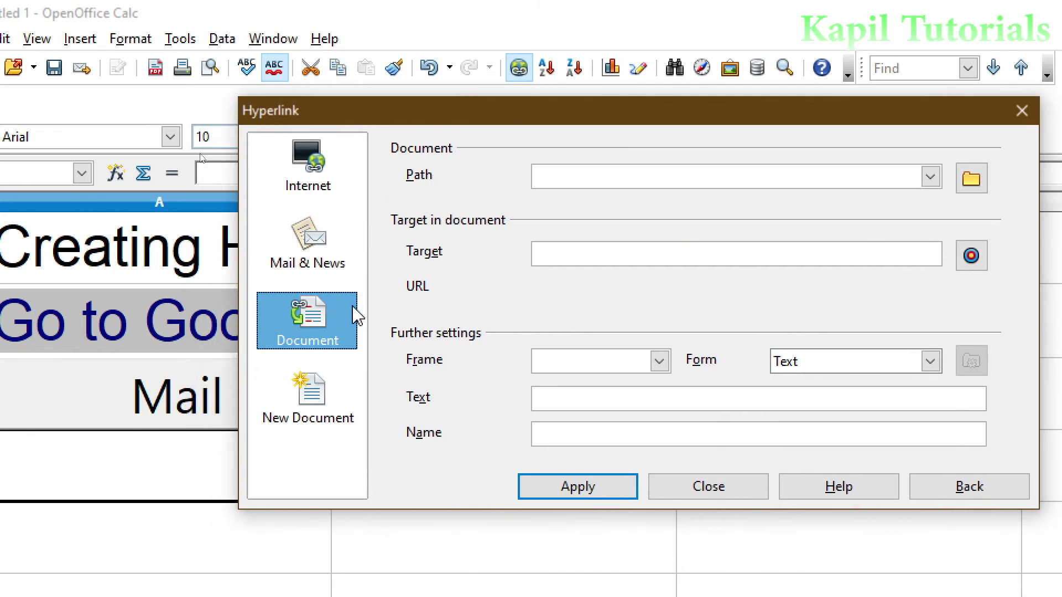
left_click_drag(572, 117, 462, 114)
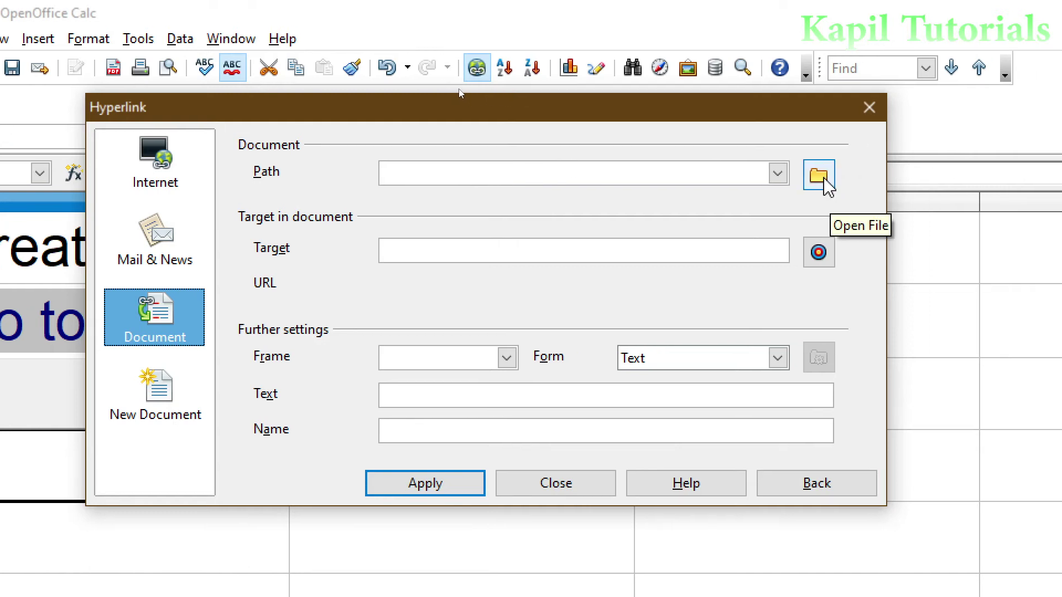
- Set the hyperlink's document path to Goal Seek.ods in the Desktop Students folder
left_click(819, 177)
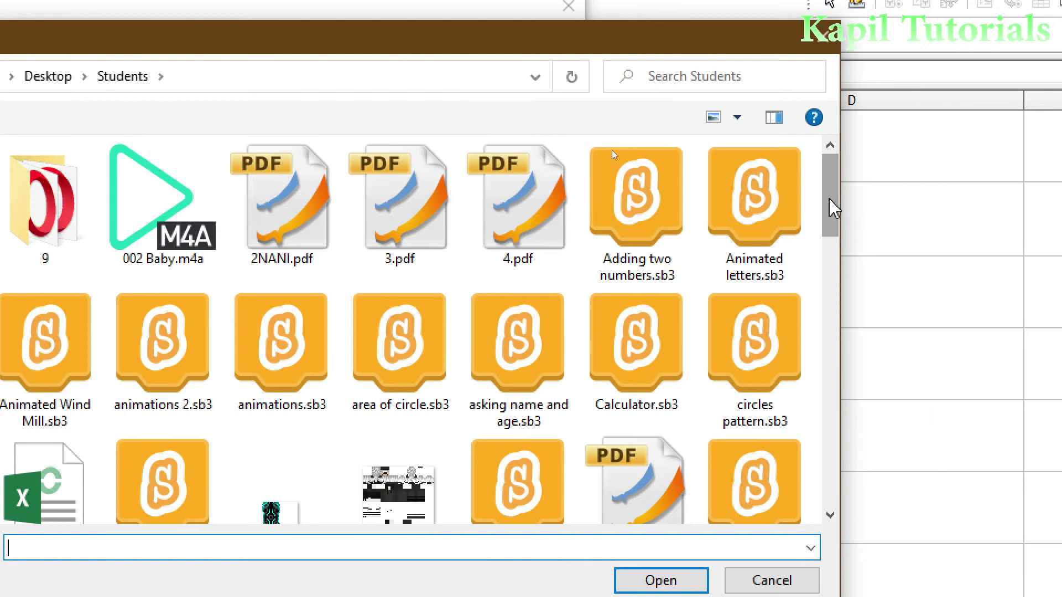
left_click_drag(829, 208, 834, 273)
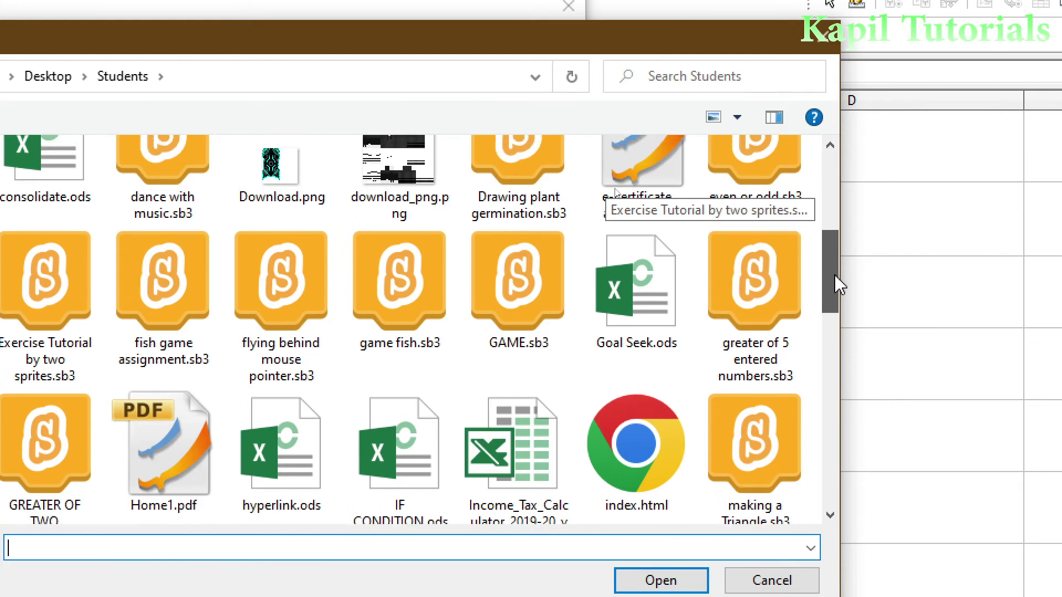
left_click(637, 324)
left_click(658, 520)
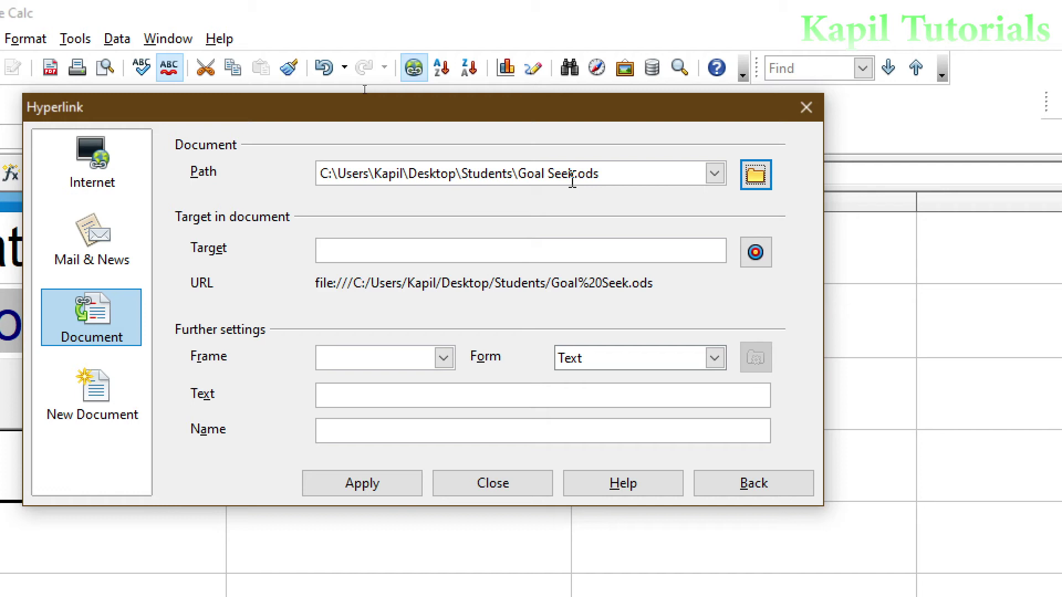
- Choose the Salary sheet as the target inside Goal Seek.ods
left_click(757, 256)
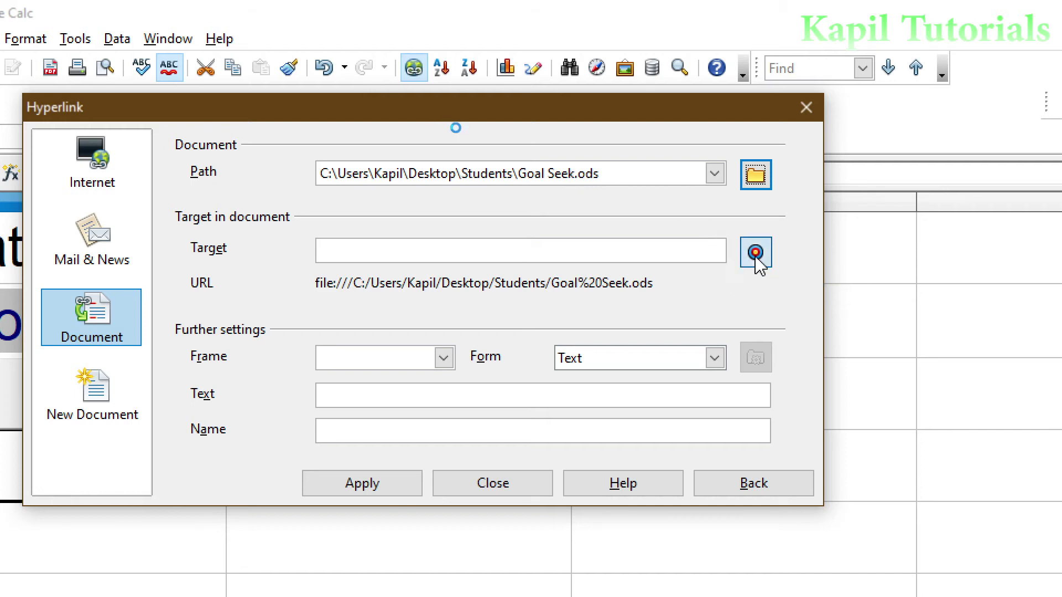
left_click_drag(933, 116, 806, 121)
left_click(737, 144)
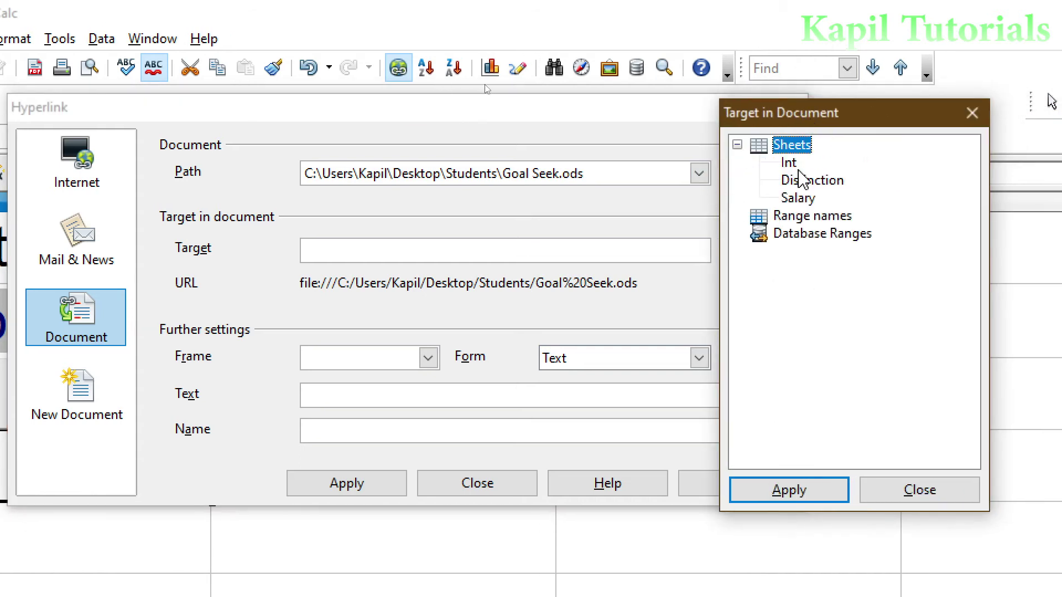
left_click(794, 164)
left_click(799, 182)
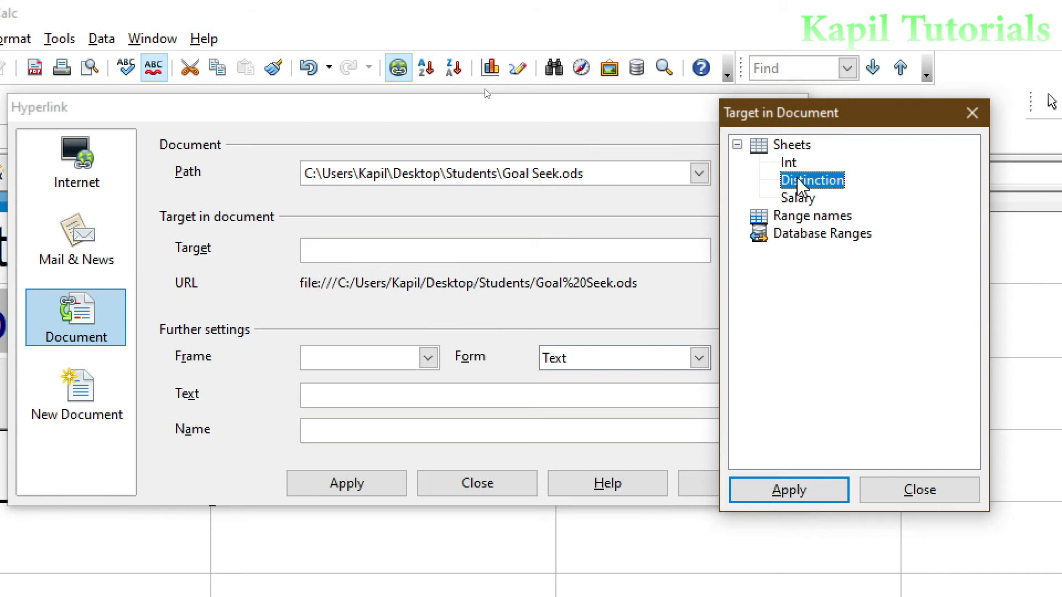
left_click(800, 198)
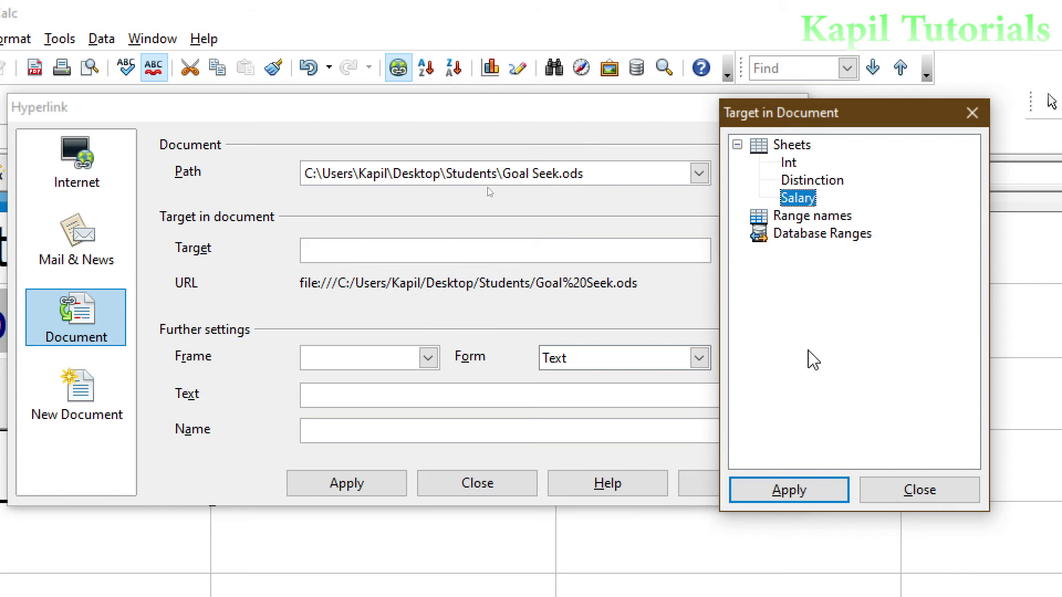
left_click(784, 498)
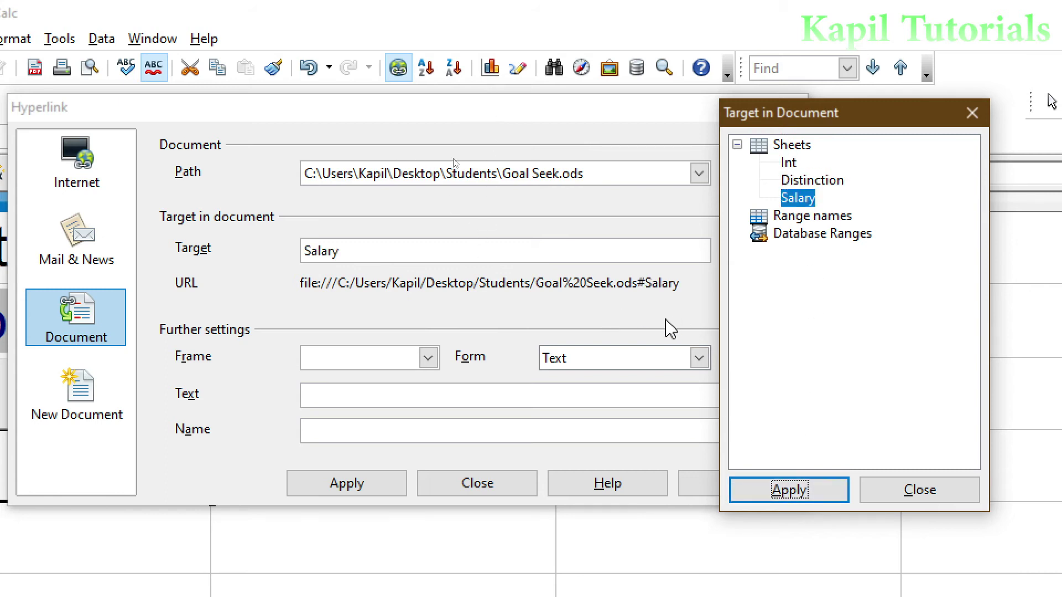
left_click(912, 495)
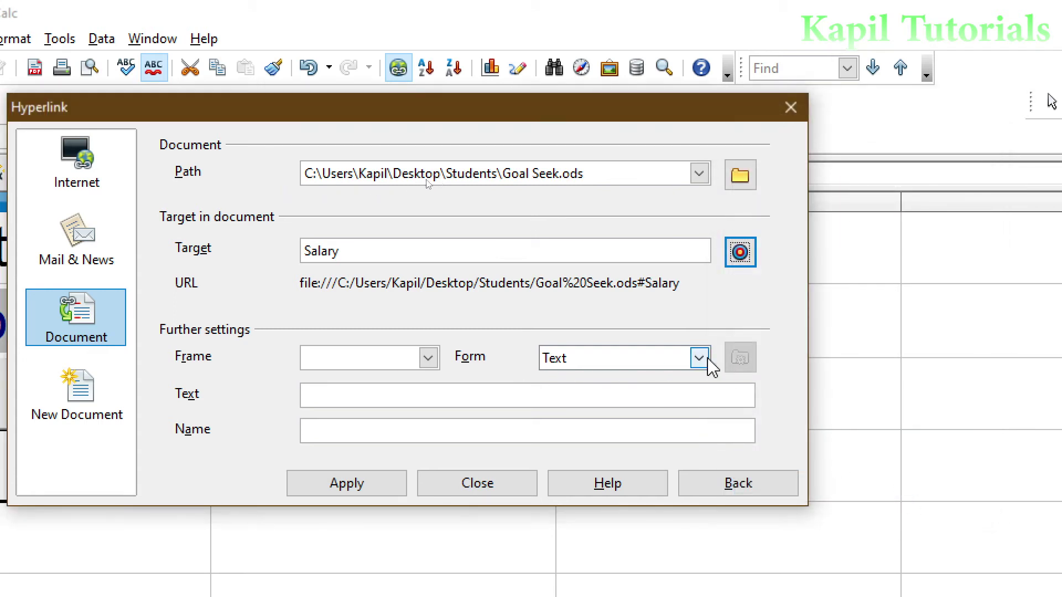
- Enter 'Salary' as the link's display text and apply the hyperlink
left_click(324, 397)
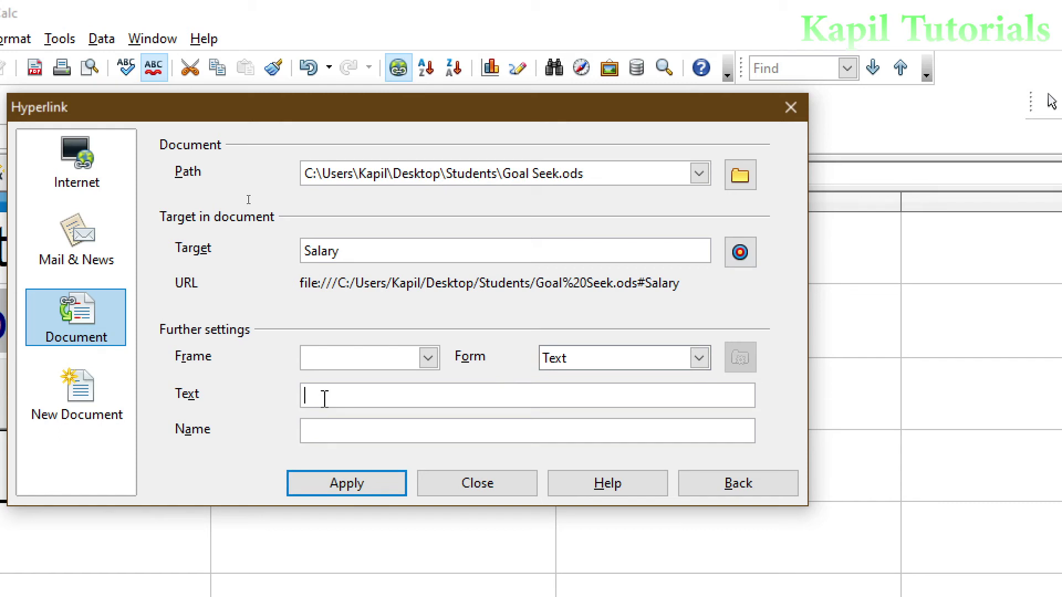
type("Salary")
left_click(360, 491)
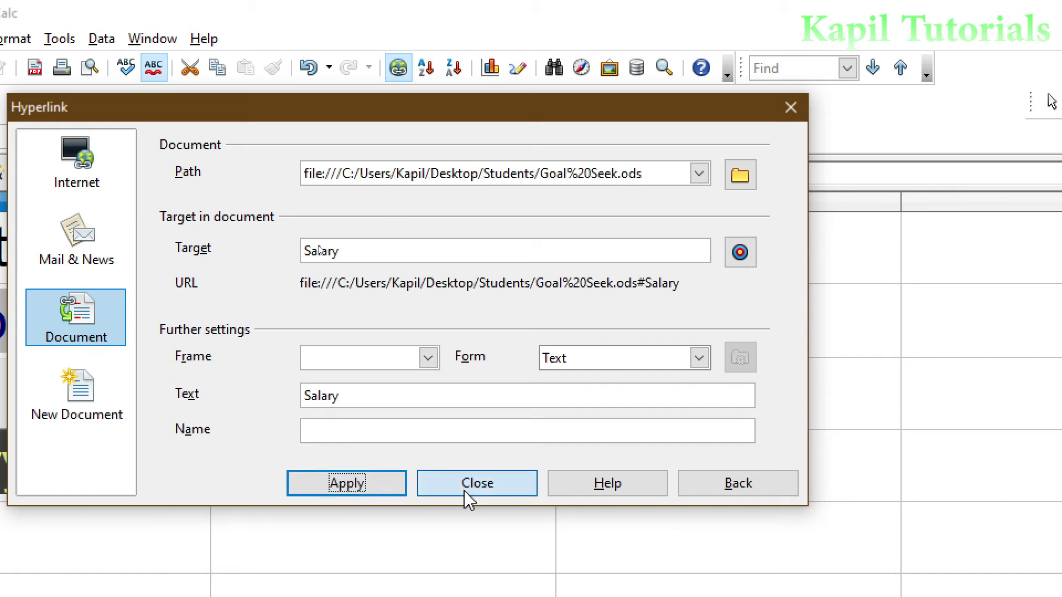
- Test the Salary link by opening Goal Seek.ods, then close that file
left_click(465, 497)
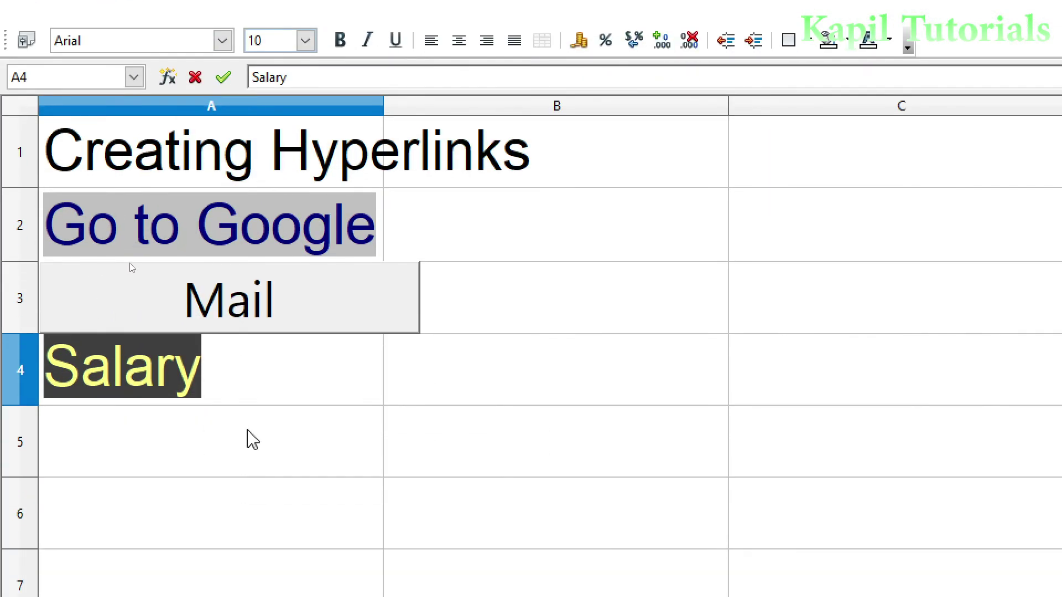
left_click(264, 451)
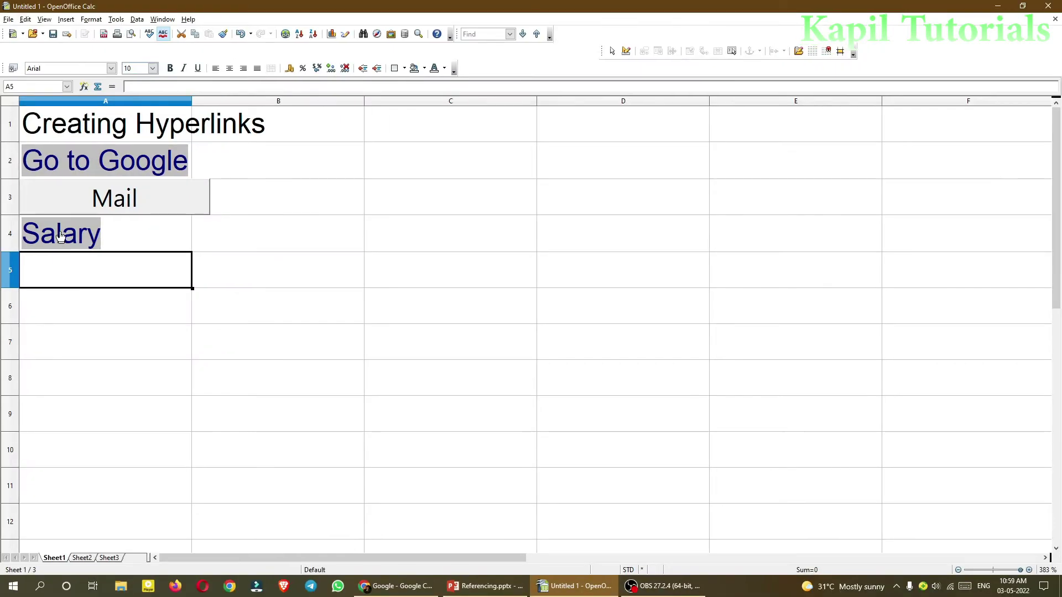
left_click(61, 236)
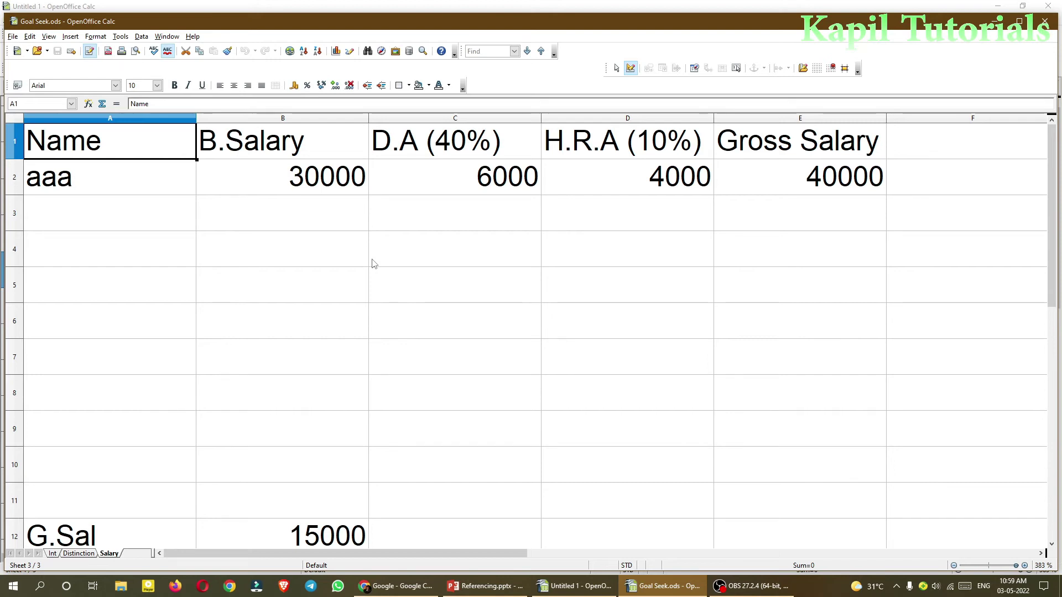
left_click(1044, 21)
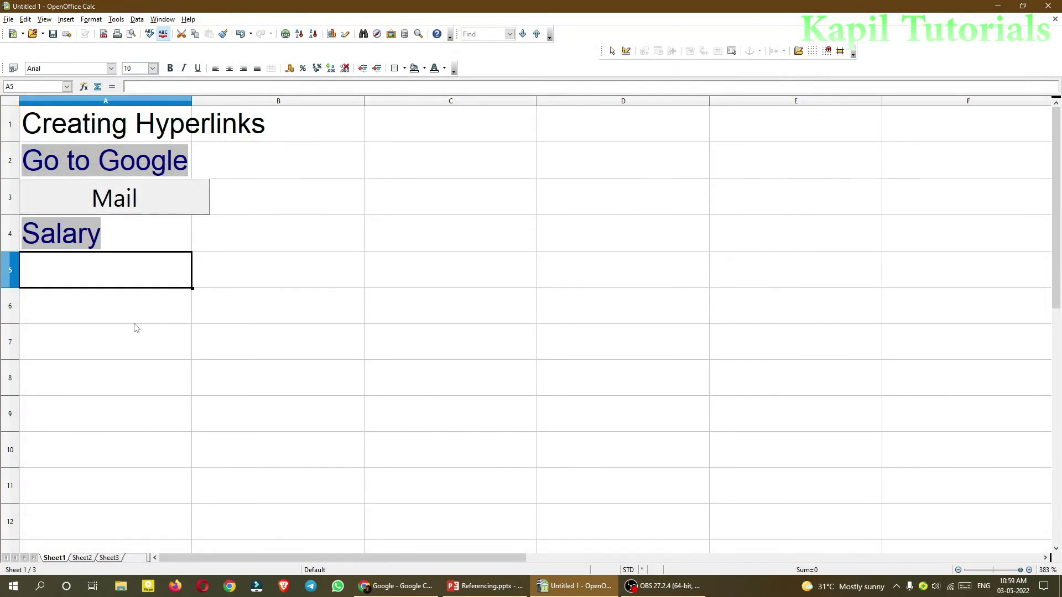
- Reopen the hyperlink settings and move them aside to reveal column A
mouse_move(59, 239)
left_click(284, 34)
left_click_drag(214, 58, 339, 143)
- Show the Hyperlink dialog's New Document type, set to Edit now and Text Document
left_click(66, 20)
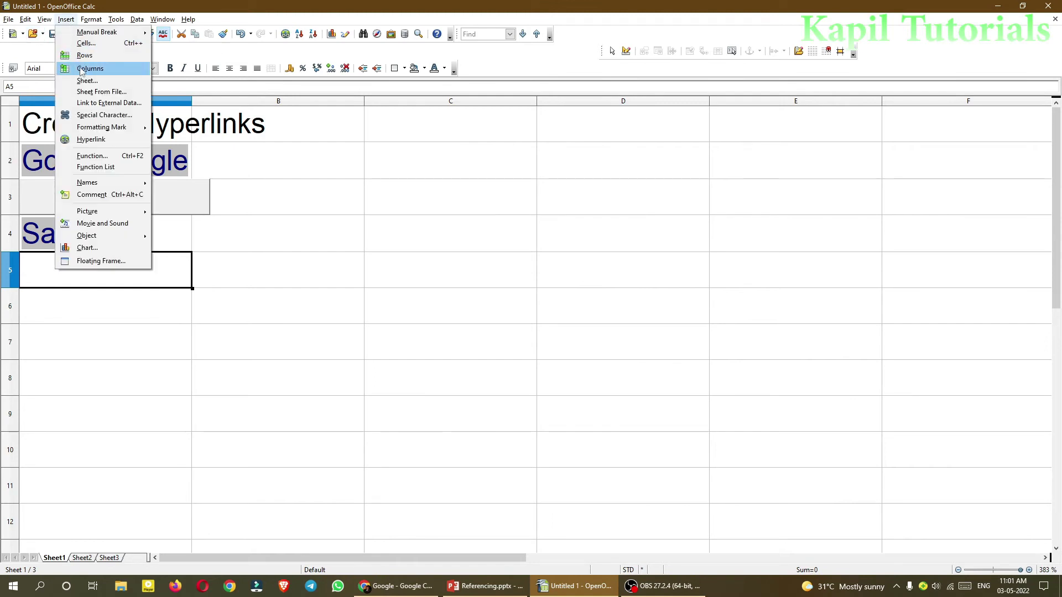
left_click(91, 139)
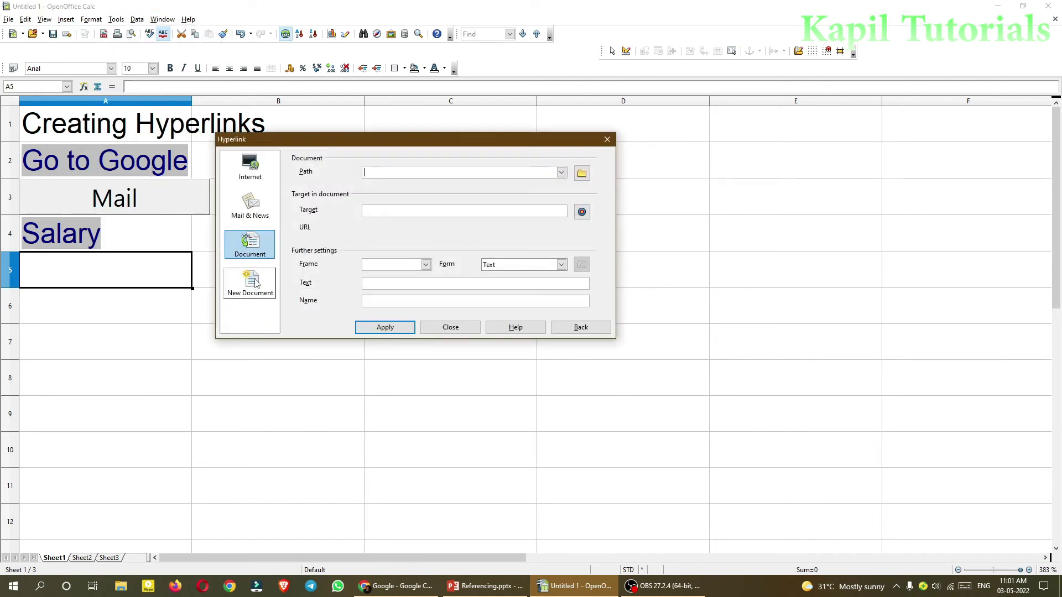
left_click(253, 283)
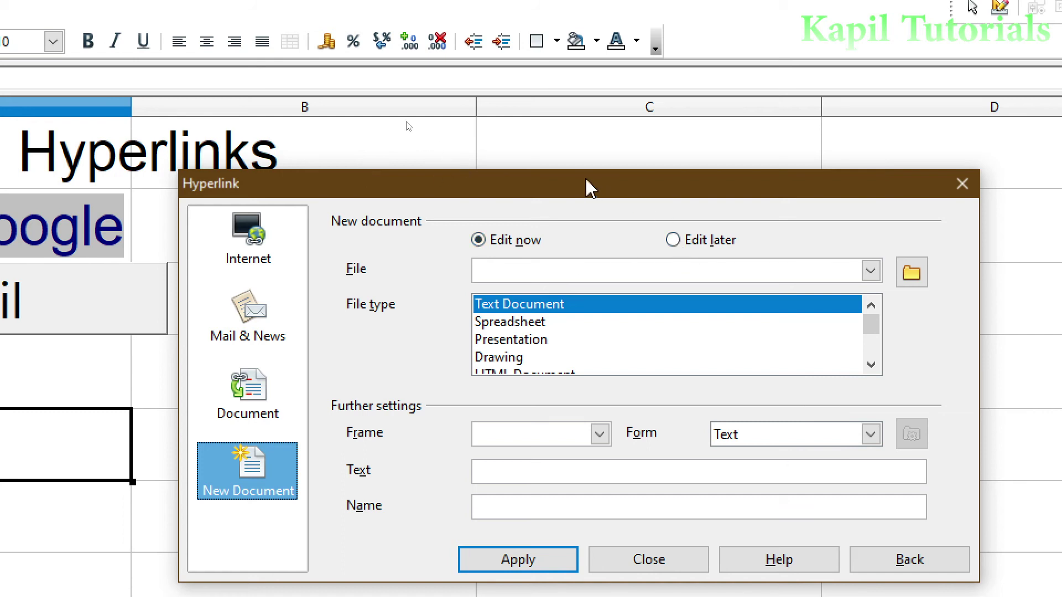
left_click_drag(585, 180, 515, 86)
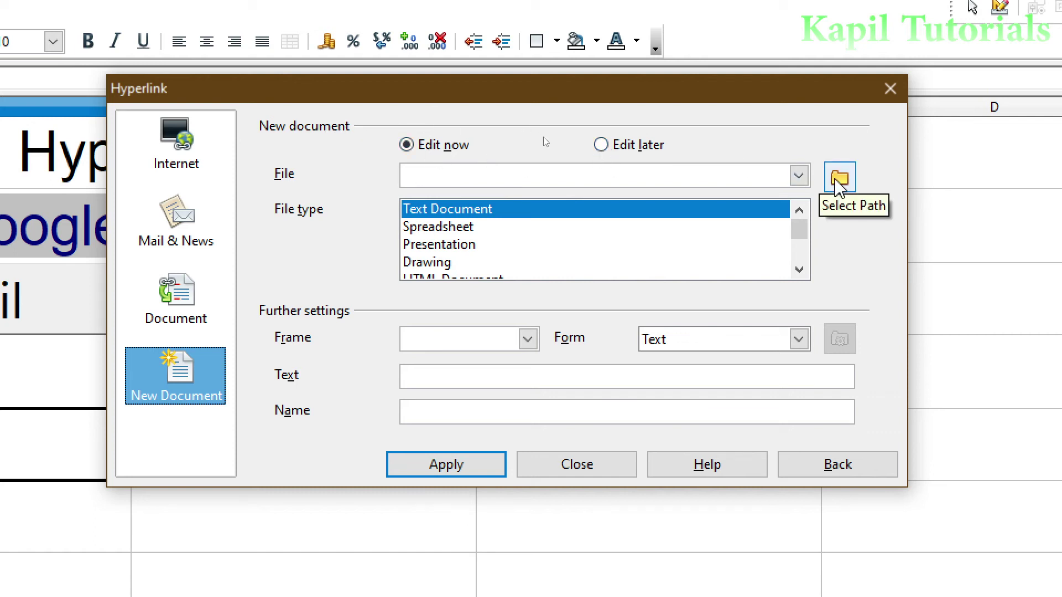
- Set the new document's folder path to the Desktop
left_click(839, 178)
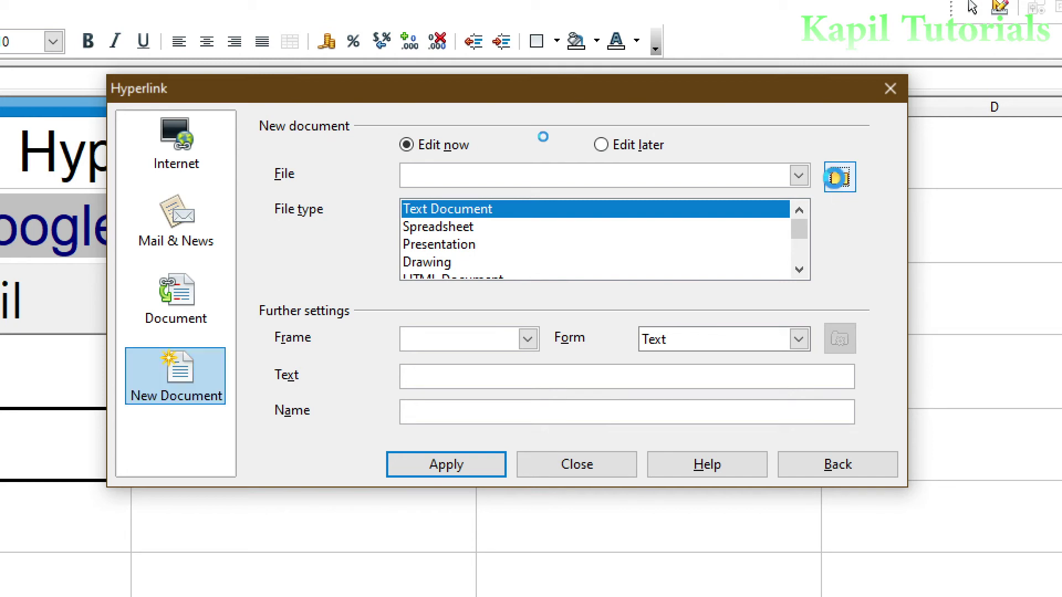
left_click_drag(713, 311, 534, 143)
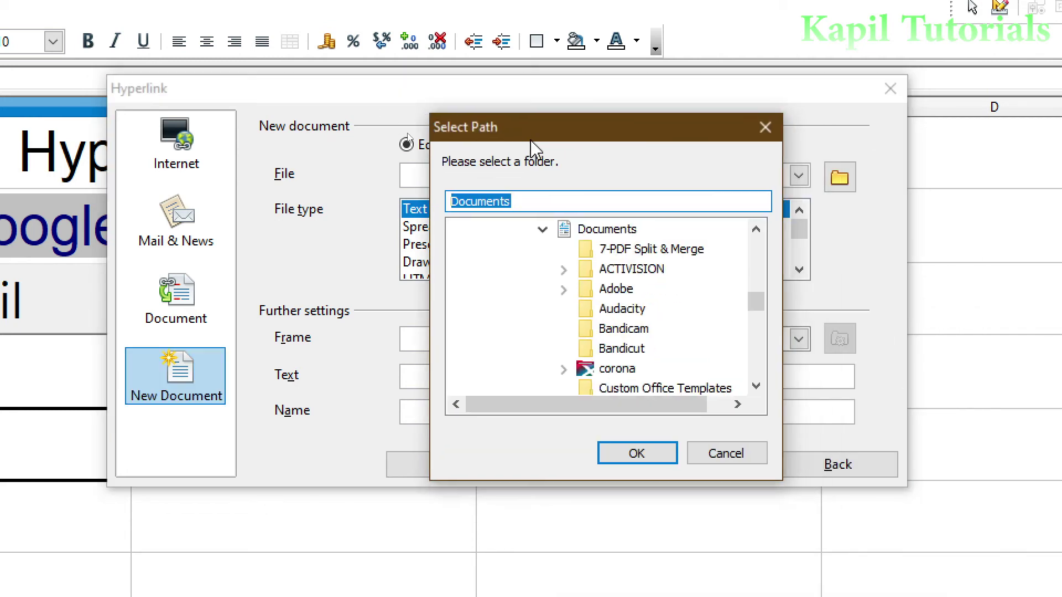
left_click_drag(756, 302, 756, 226)
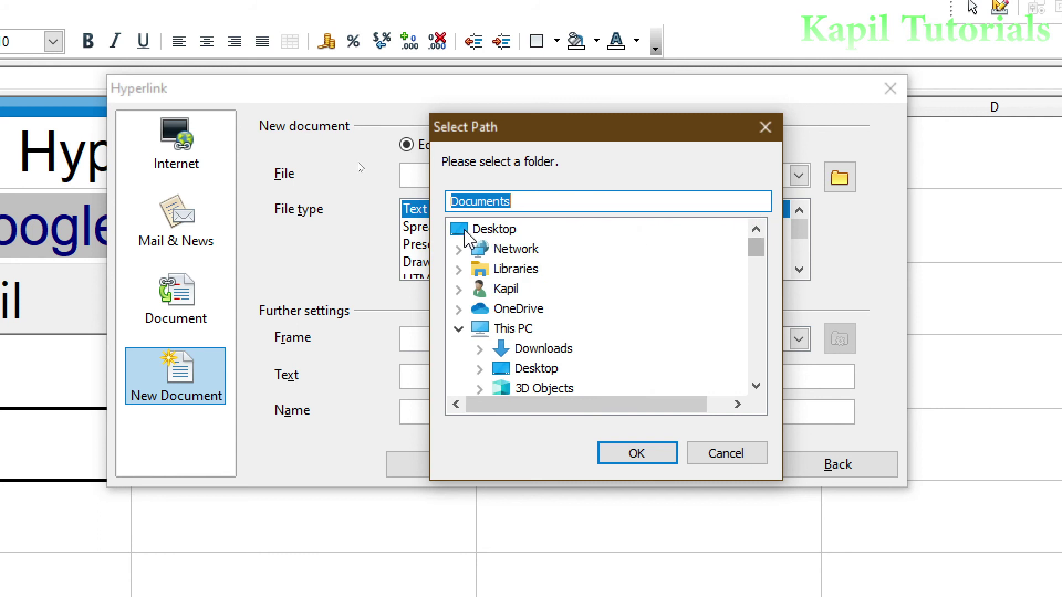
left_click(490, 232)
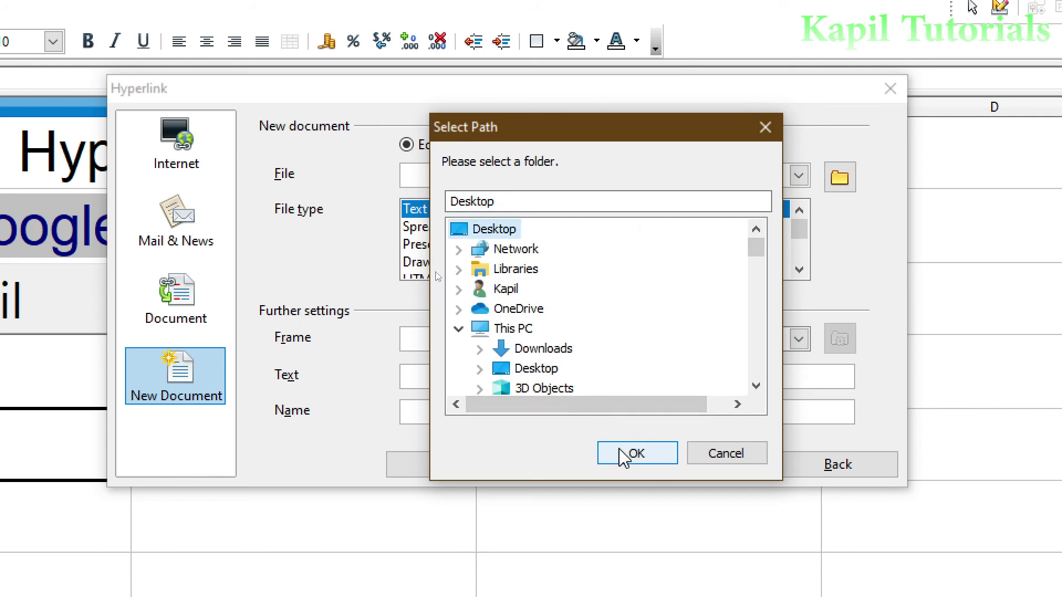
left_click(635, 453)
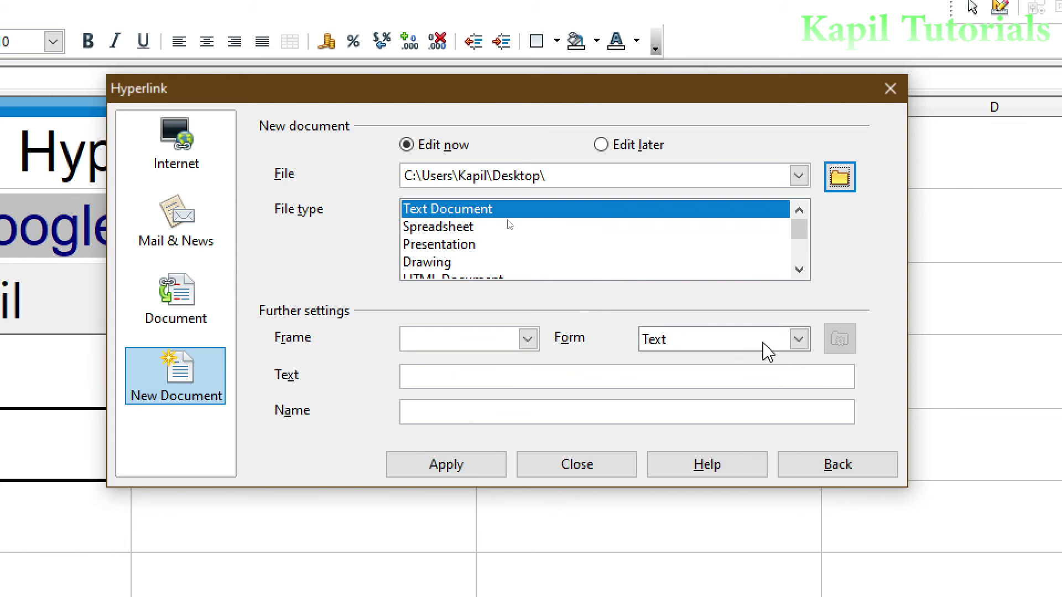
- Enter 'My Name' as the link's display text
left_click(449, 375)
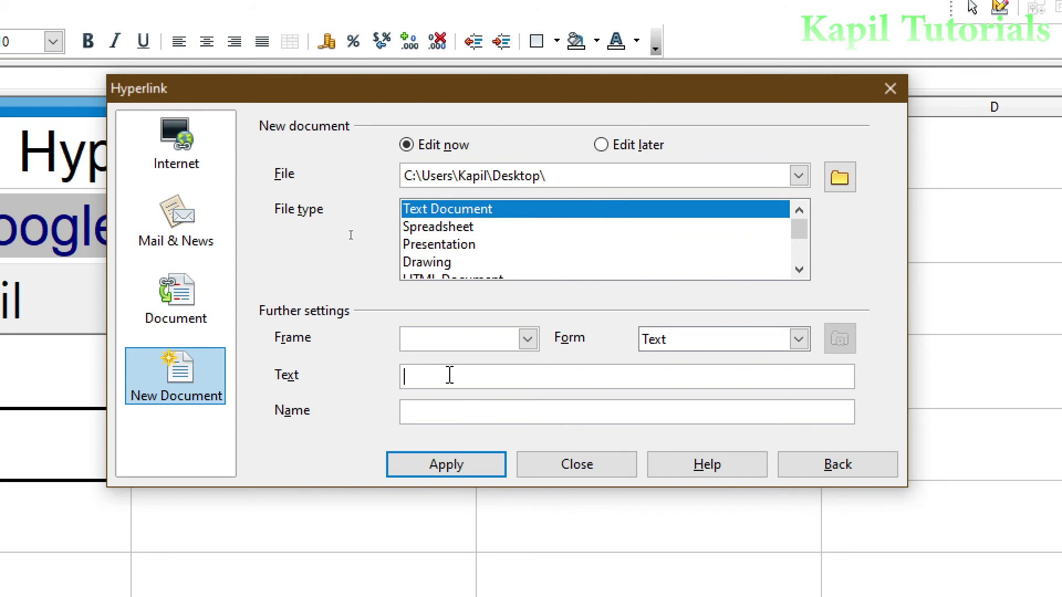
type("My nam")
key("BackSpace")
key("BackSpace")
key("BackSpace")
type("Name")
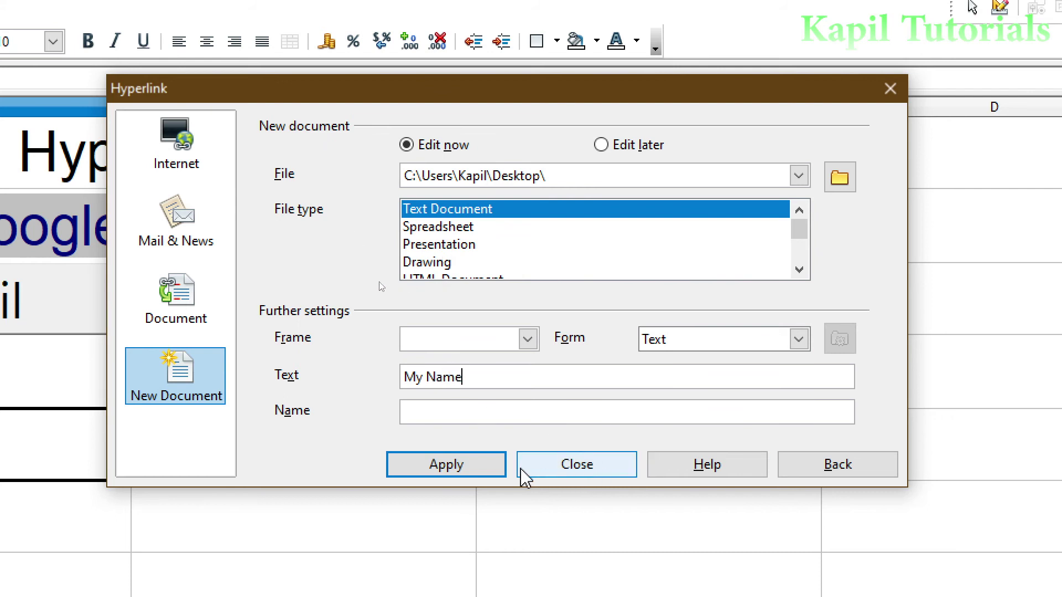
- Append the file name 'name of my file' to the path, apply the link and close
left_click(457, 471)
left_click(505, 318)
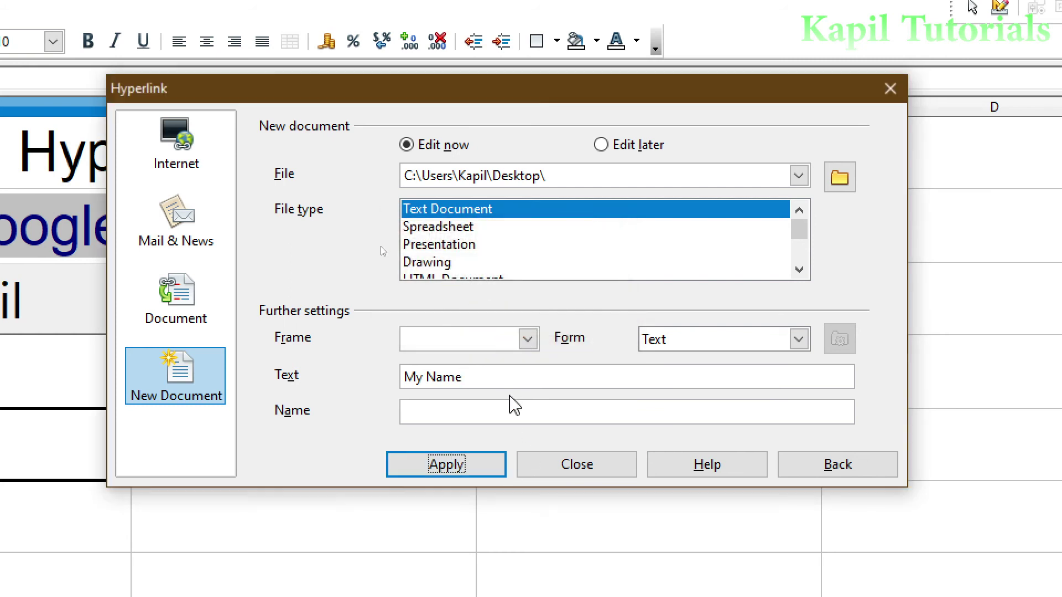
left_click(557, 176)
left_click(555, 174)
type("name")
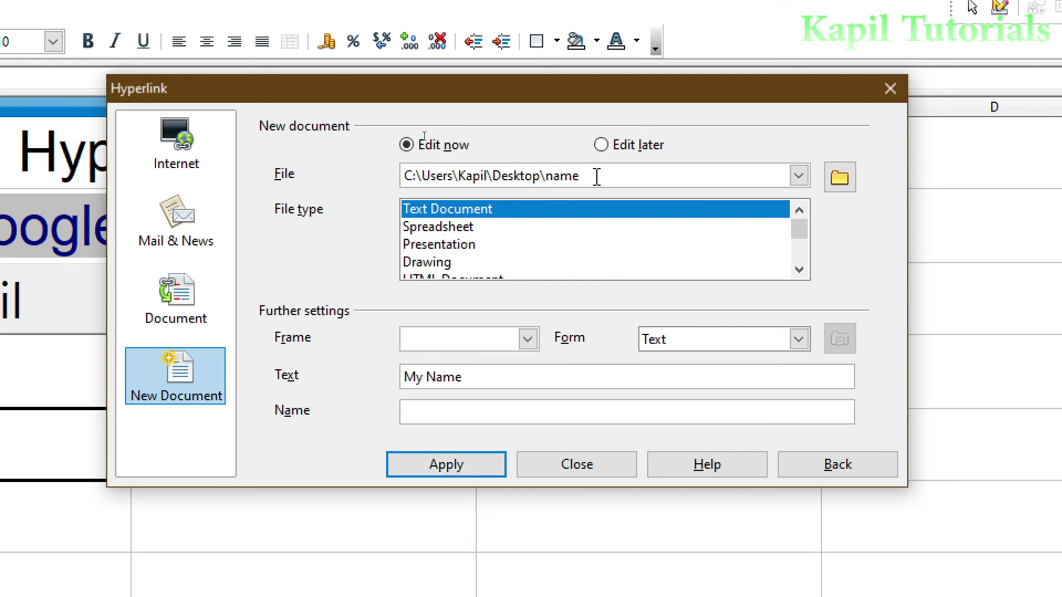
type(" of my file")
left_click(457, 467)
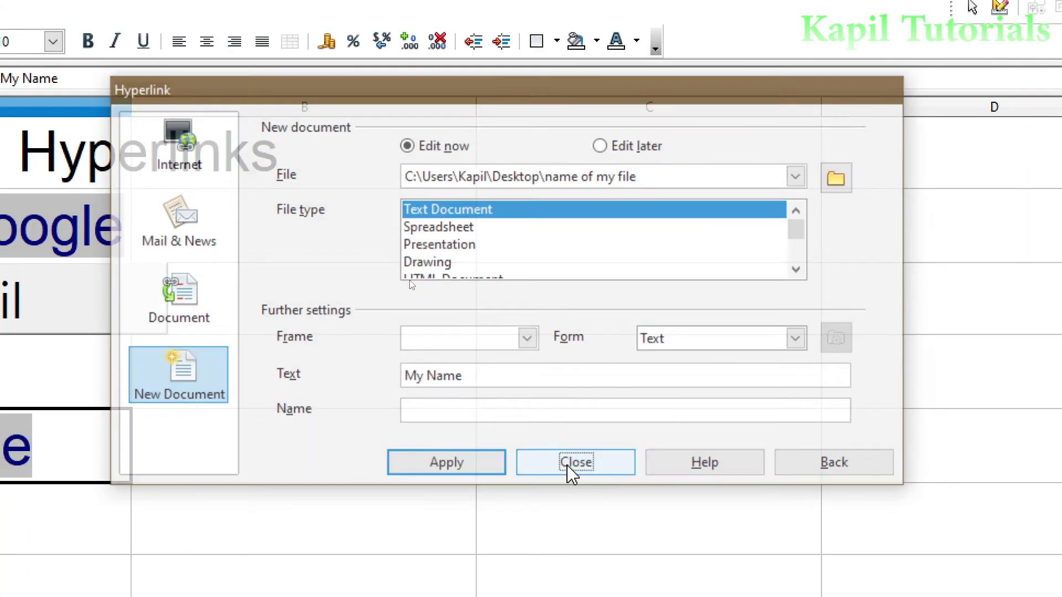
left_click(572, 474)
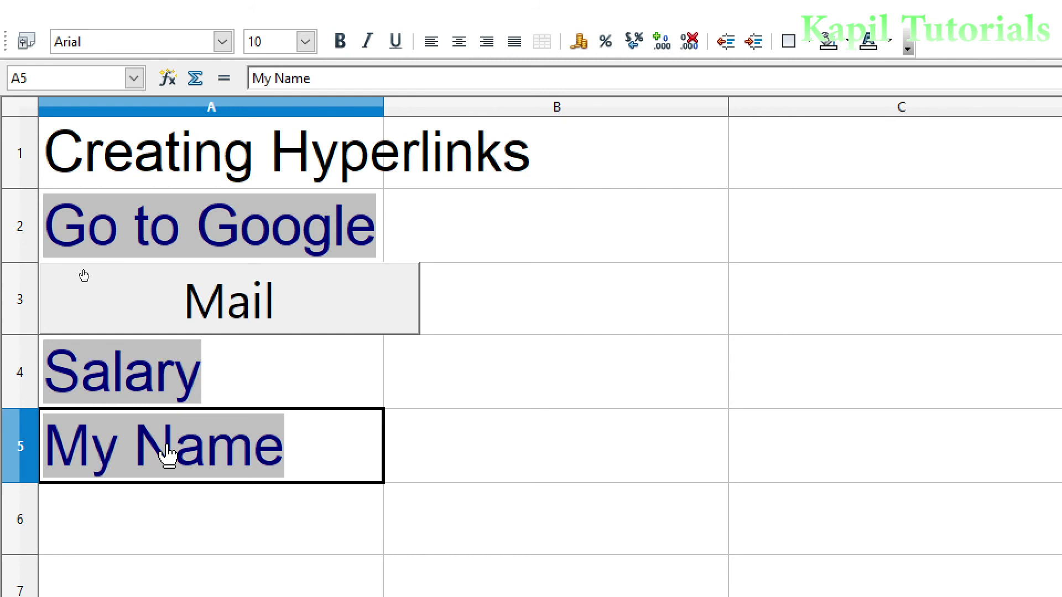
- Open the My Name document, type 'asdfasdf', save it, and close Writer
left_click(167, 455)
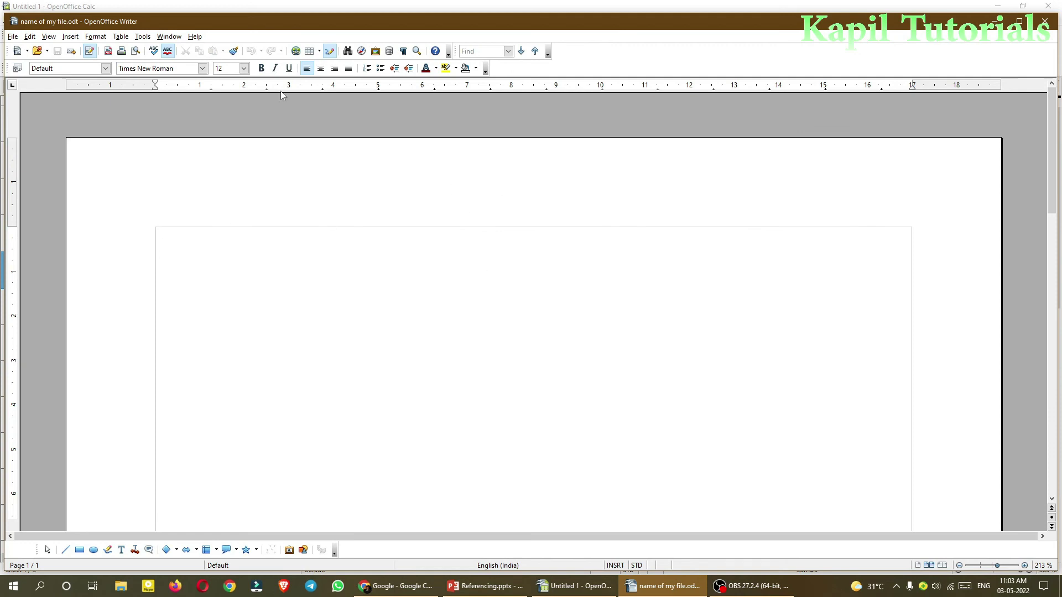
left_click(1019, 21)
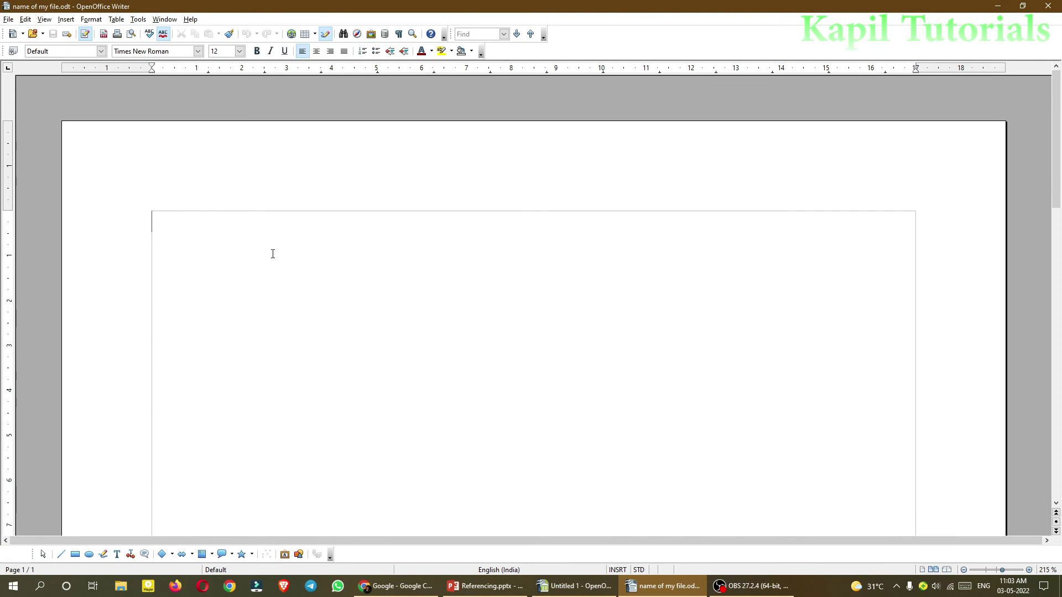
type("asdfasdf")
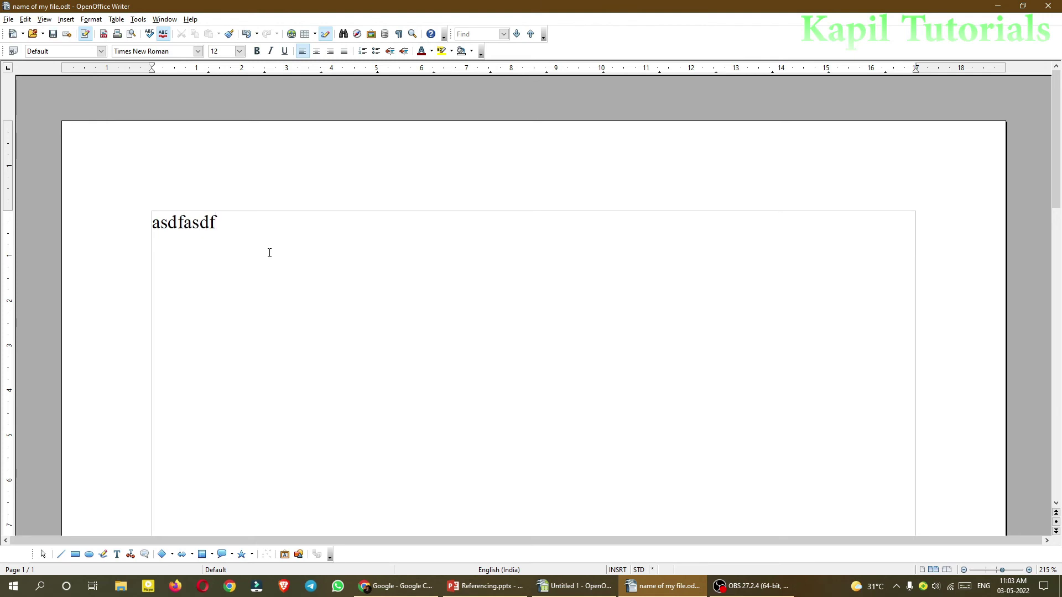
key("ctrl+s")
left_click(1048, 7)
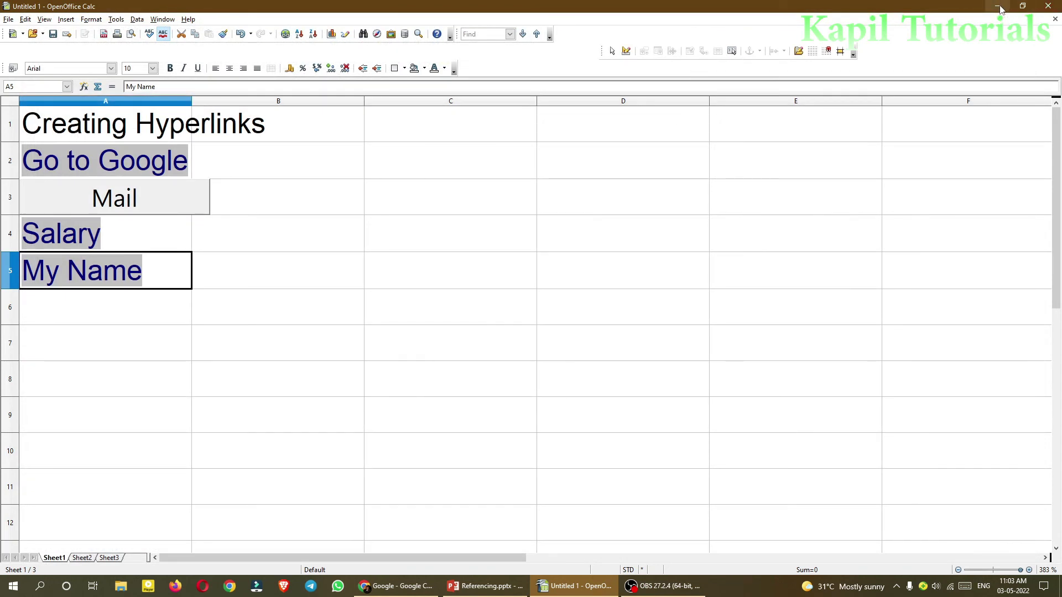
- Minimize Calc to see name of my file.odt on the Desktop, then restore the Calc sheet
left_click(999, 8)
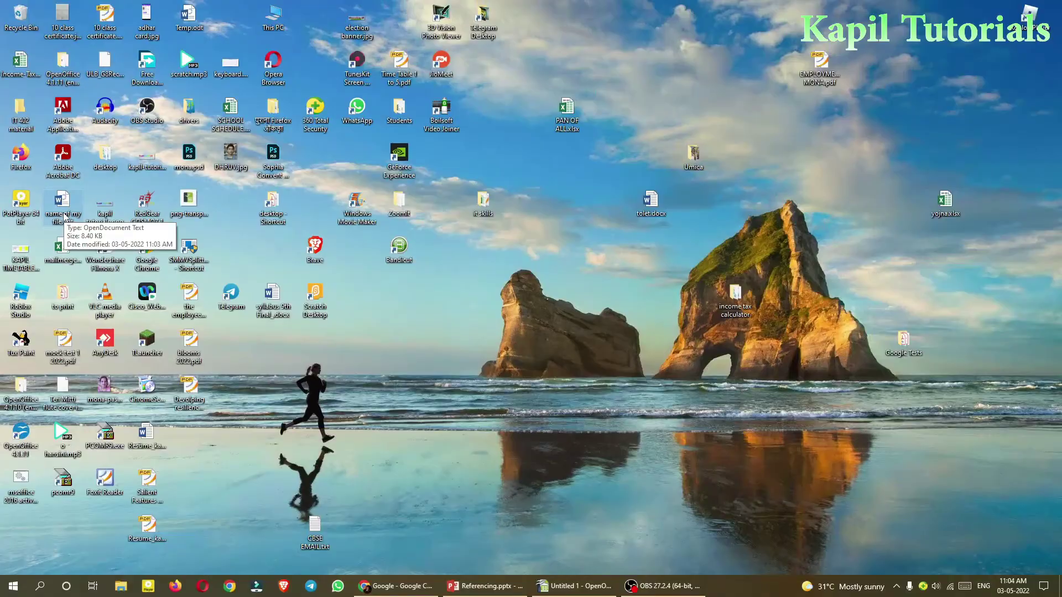
left_click(556, 582)
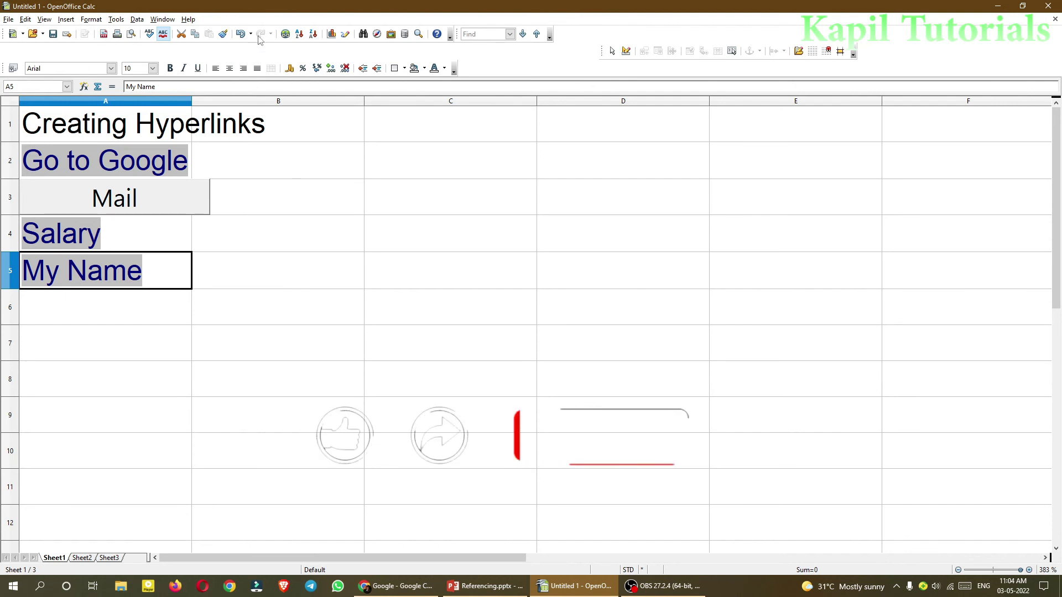
- Set A5's hyperlink to a New Document of type Presentation, edited later
left_click(285, 34)
left_click_drag(262, 91, 360, 140)
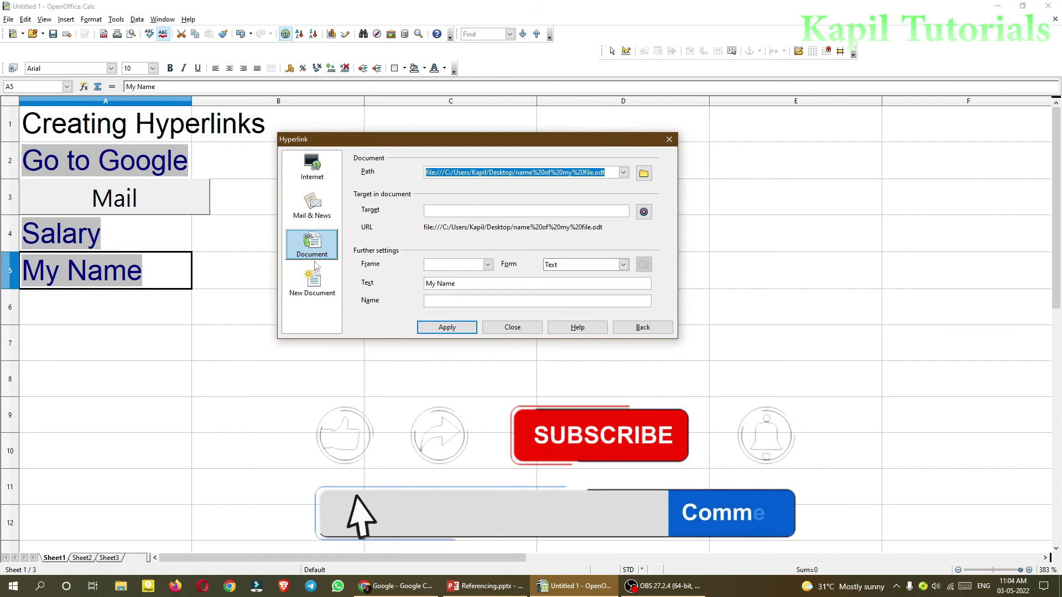
left_click(311, 282)
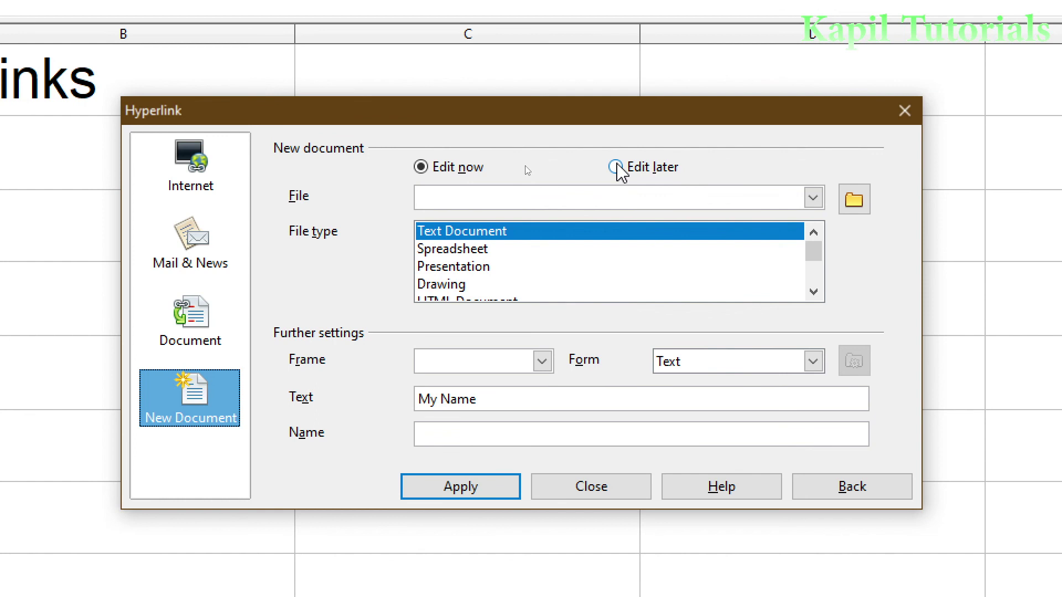
left_click(617, 168)
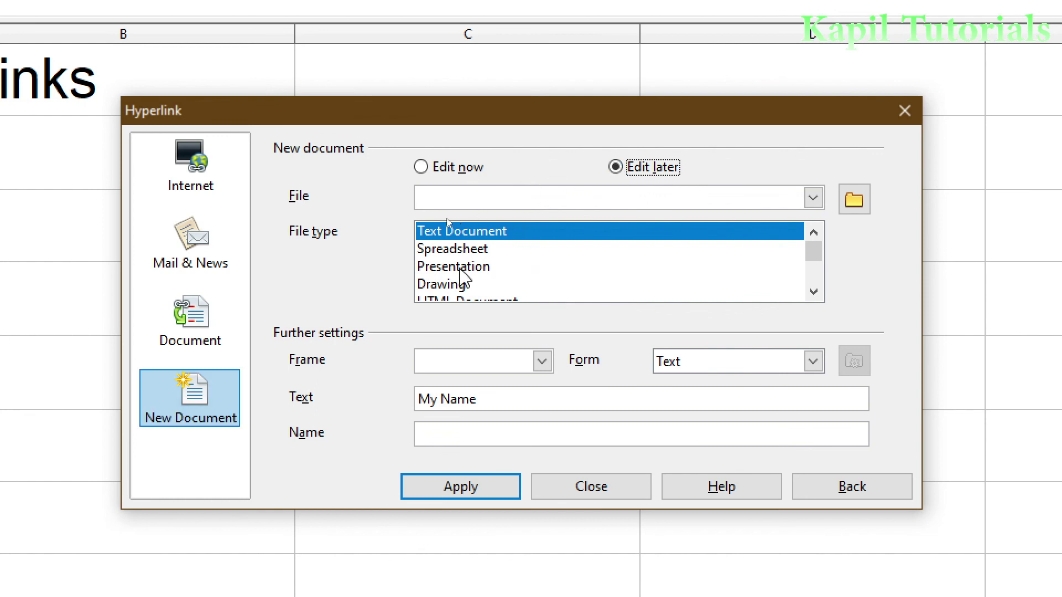
left_click(446, 270)
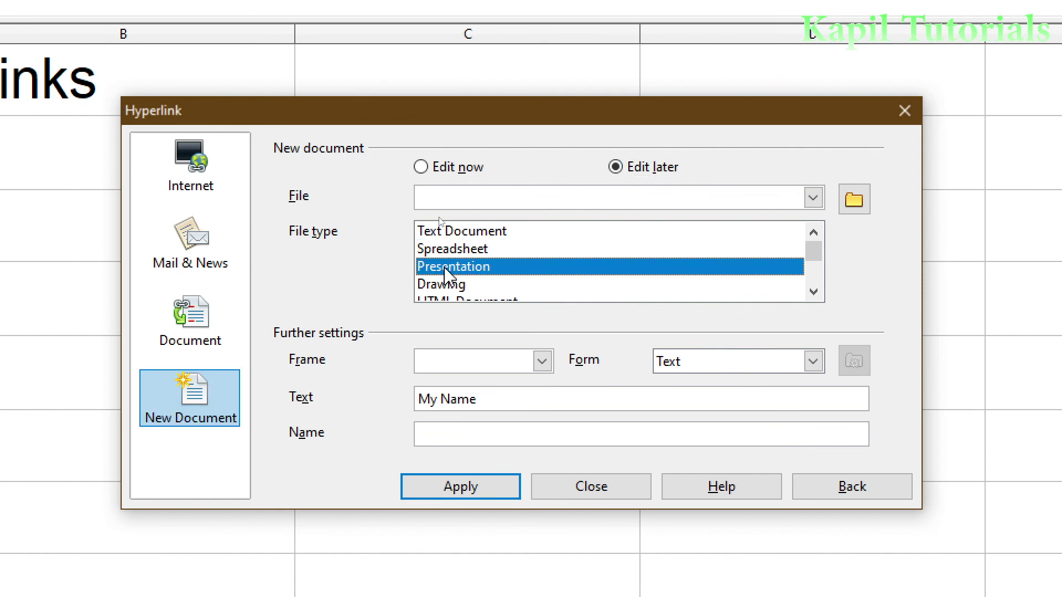
- Choose the Desktop as the folder for the new presentation
left_click(458, 197)
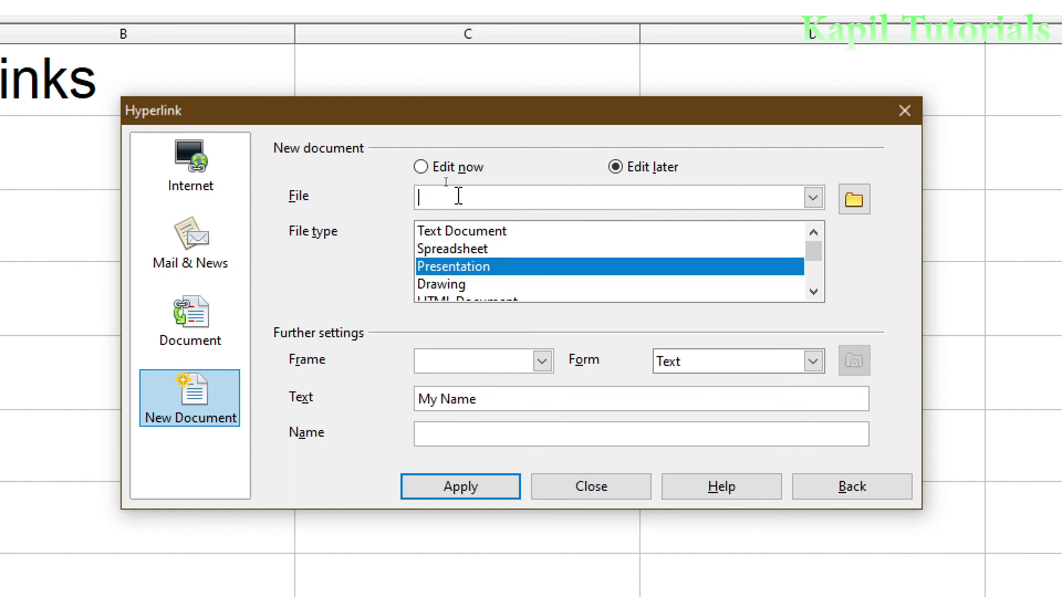
left_click(864, 208)
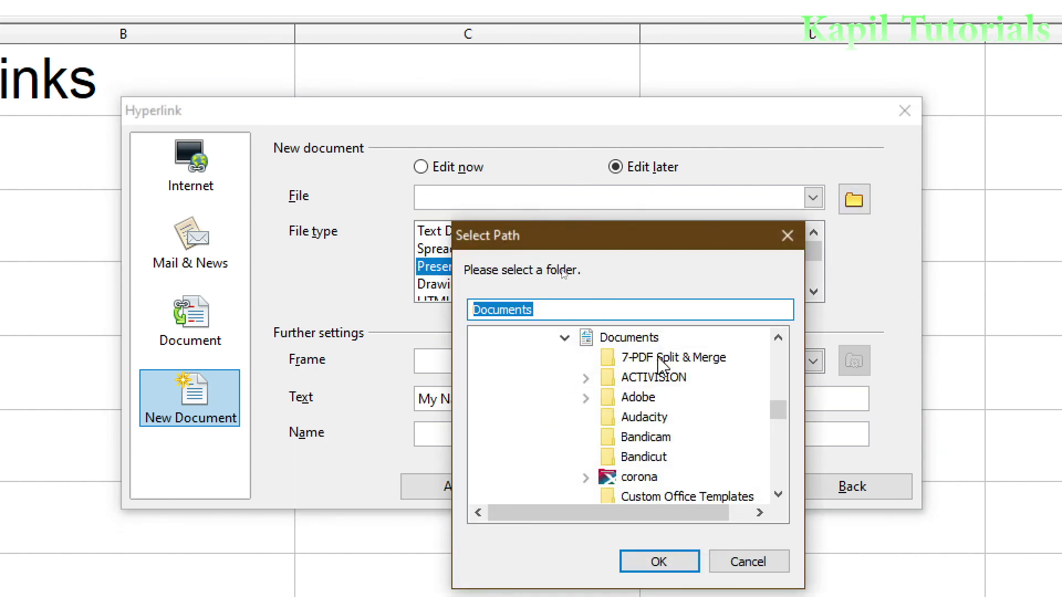
left_click_drag(774, 412, 775, 352)
left_click(516, 338)
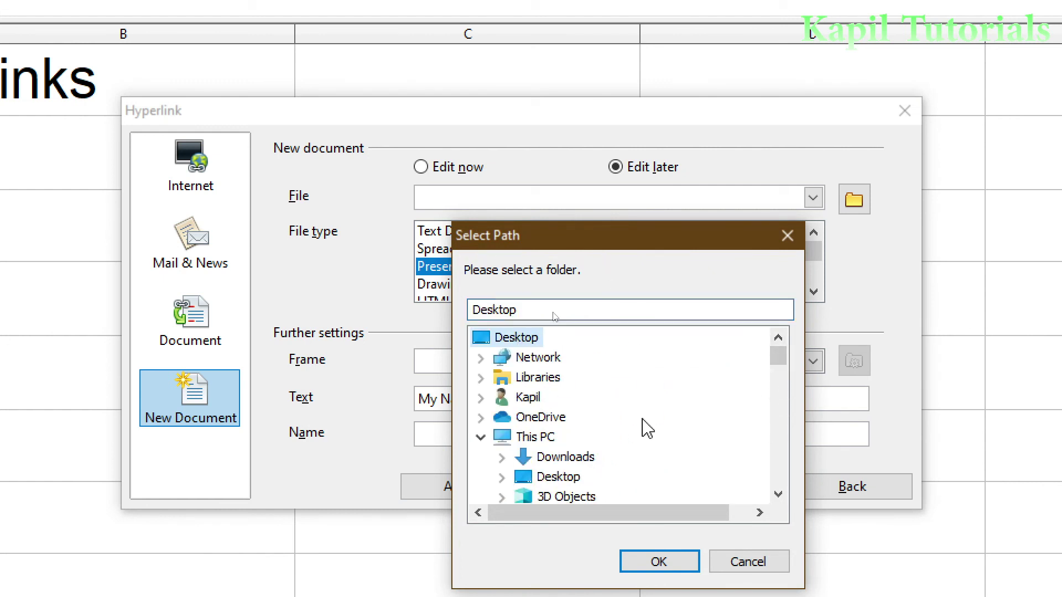
left_click(670, 561)
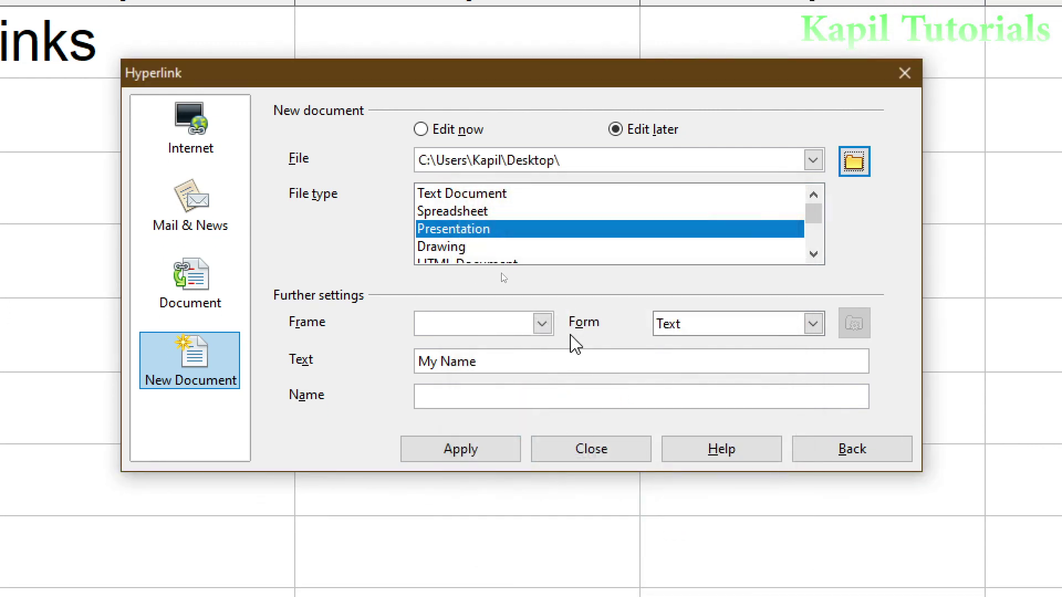
- Set the link text to 'My presentation file' and the file to 'Presentation file', then apply
left_click_drag(477, 362, 409, 375)
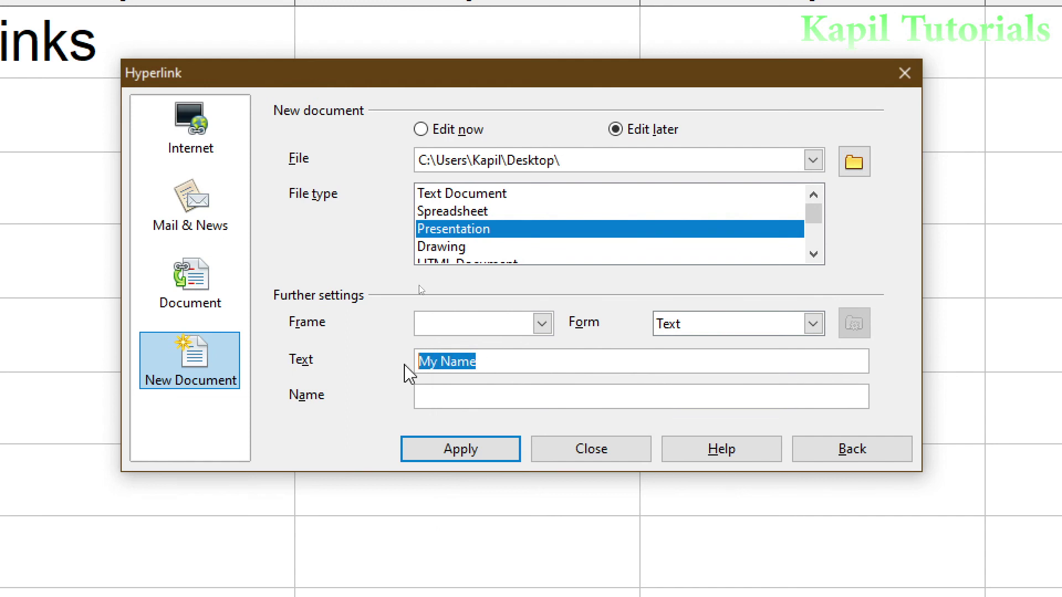
type("My prese")
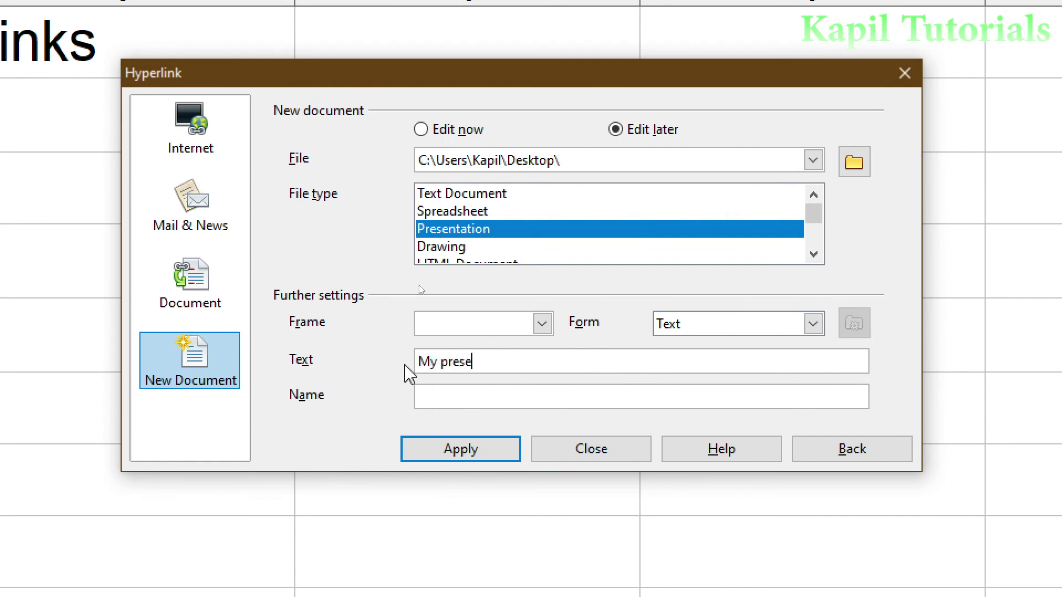
type("ntation file")
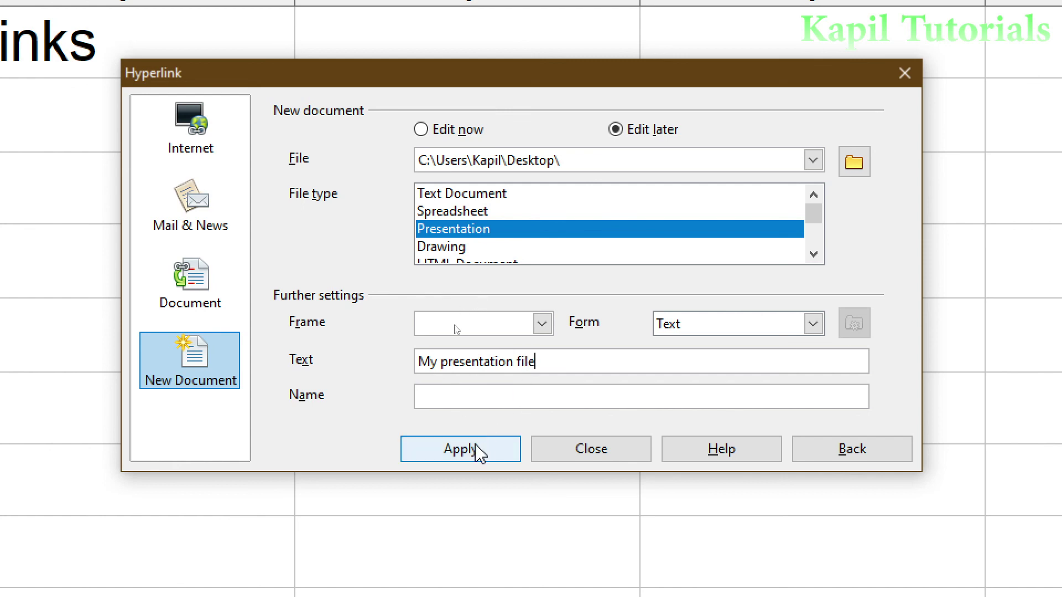
left_click(583, 159)
left_click(583, 159)
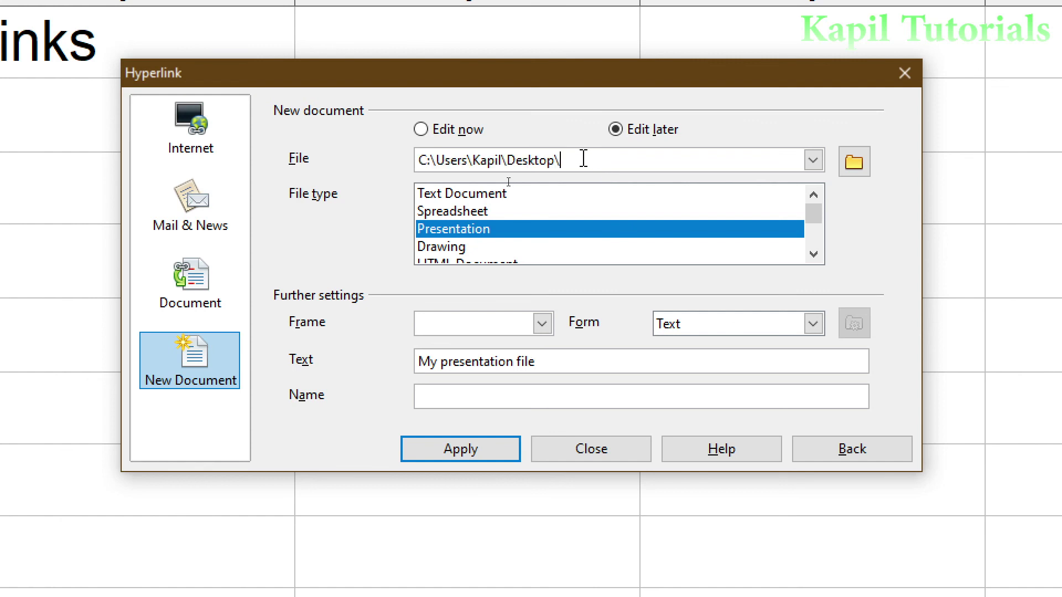
type("Presentation file")
left_click(467, 452)
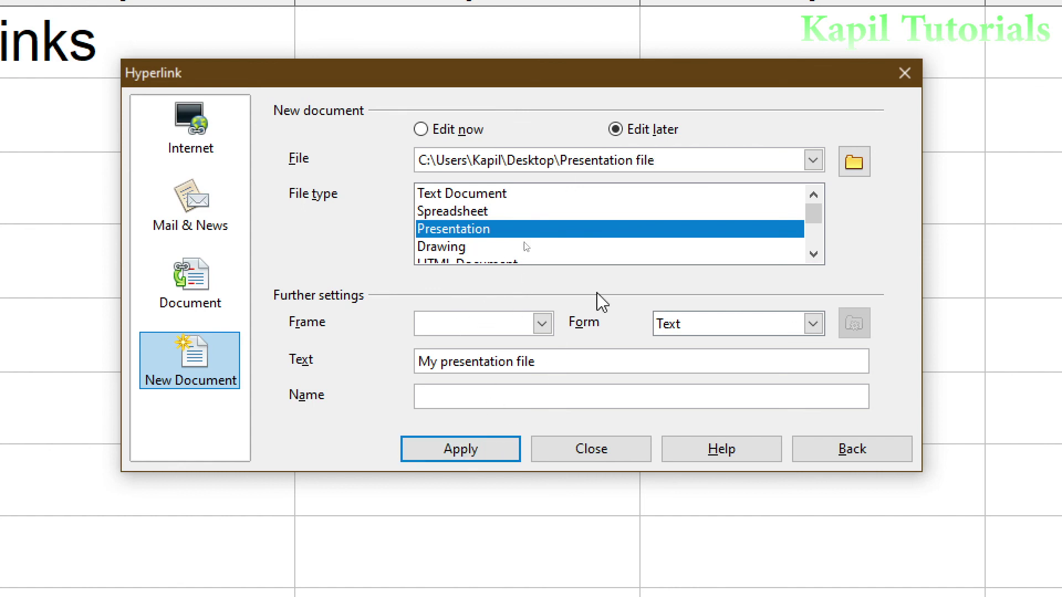
left_click(440, 460)
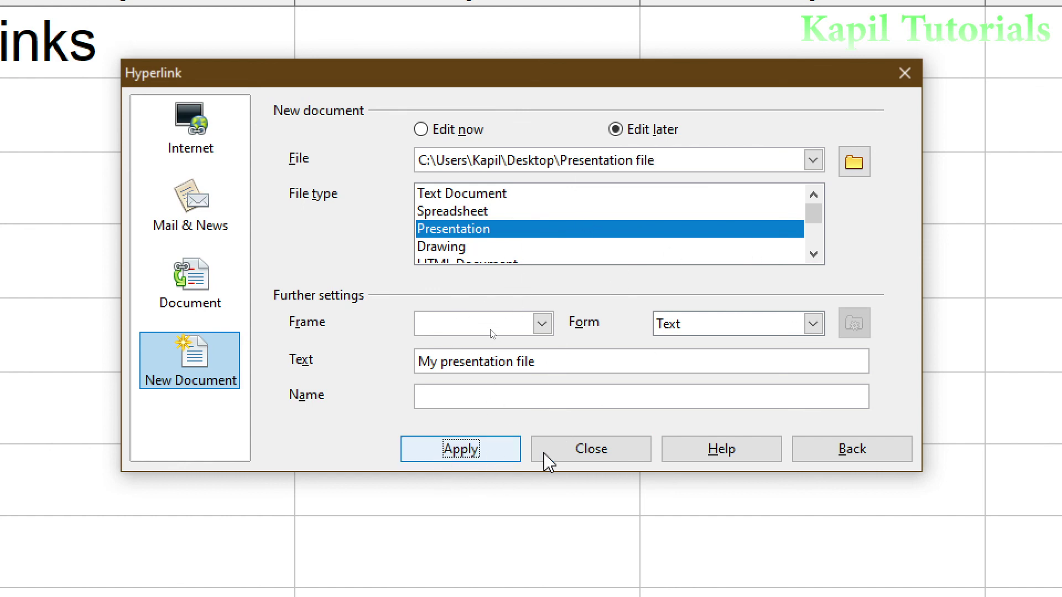
left_click(572, 457)
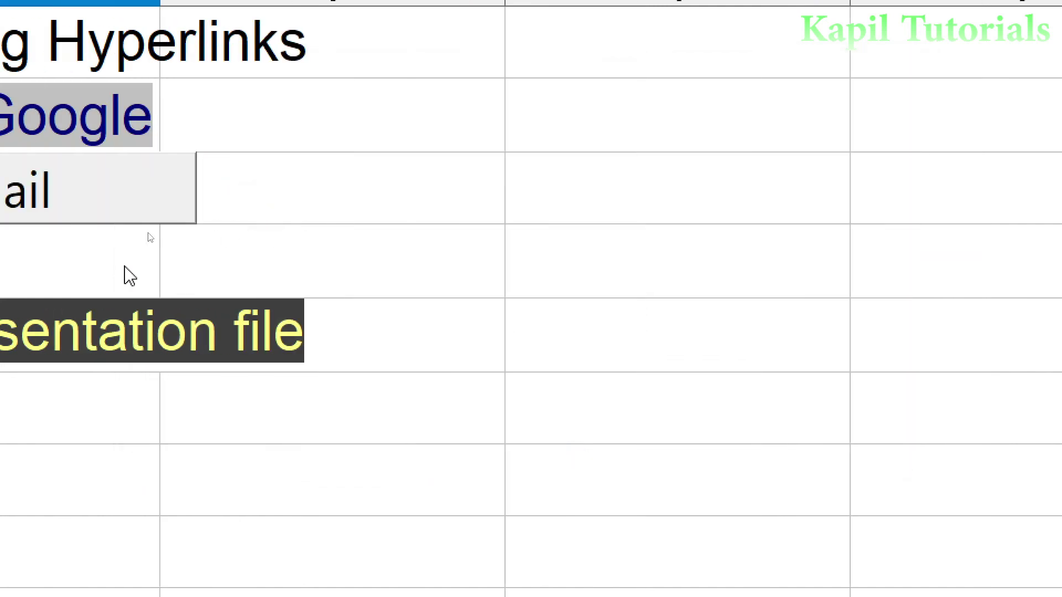
- Follow the 'My presentation file' link in A5 to open the new presentation in Impress
mouse_move(166, 343)
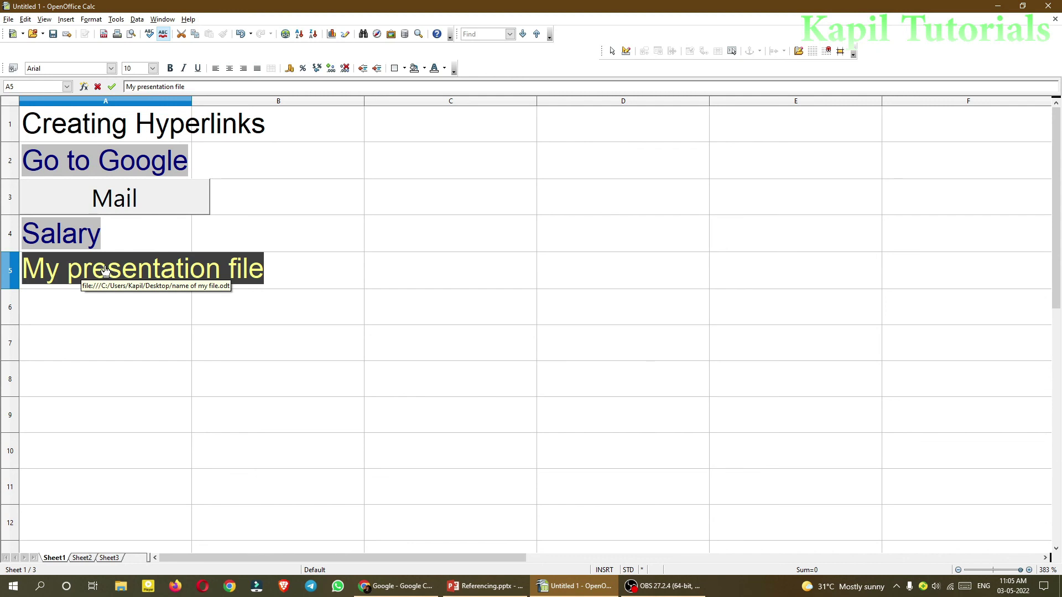
left_click(105, 270)
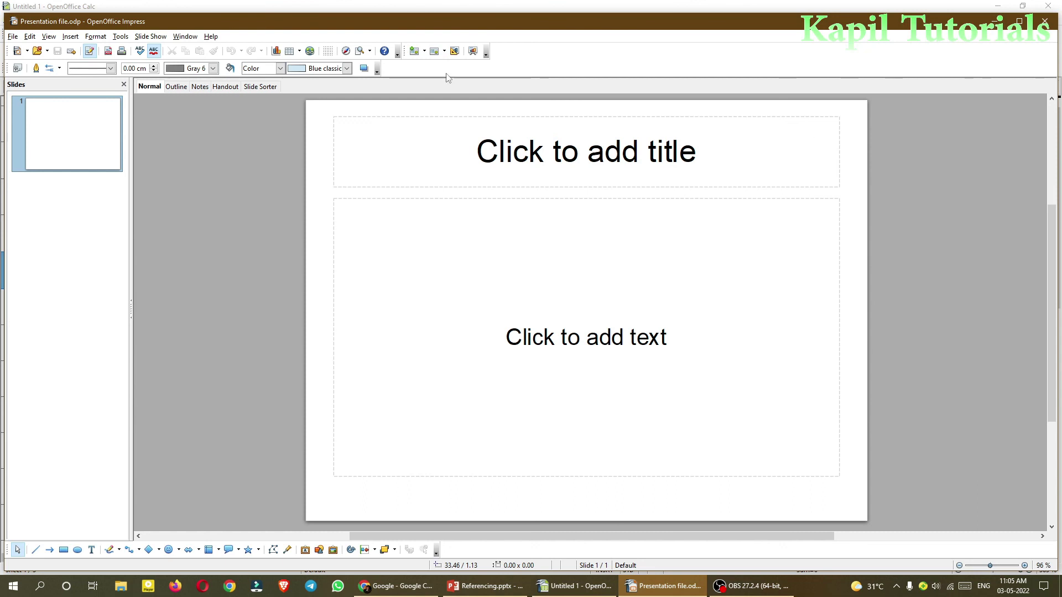
- Title the slide 'My first presentation', save Presentation file.odp, and close Impress
left_click(513, 159)
type("My first presentati")
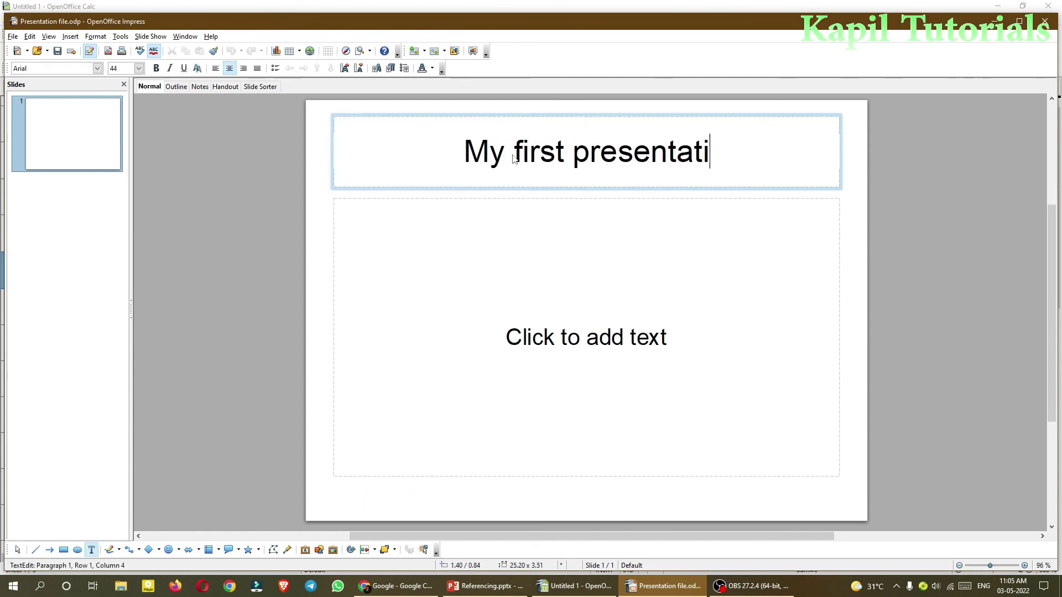
type("on")
left_click(58, 51)
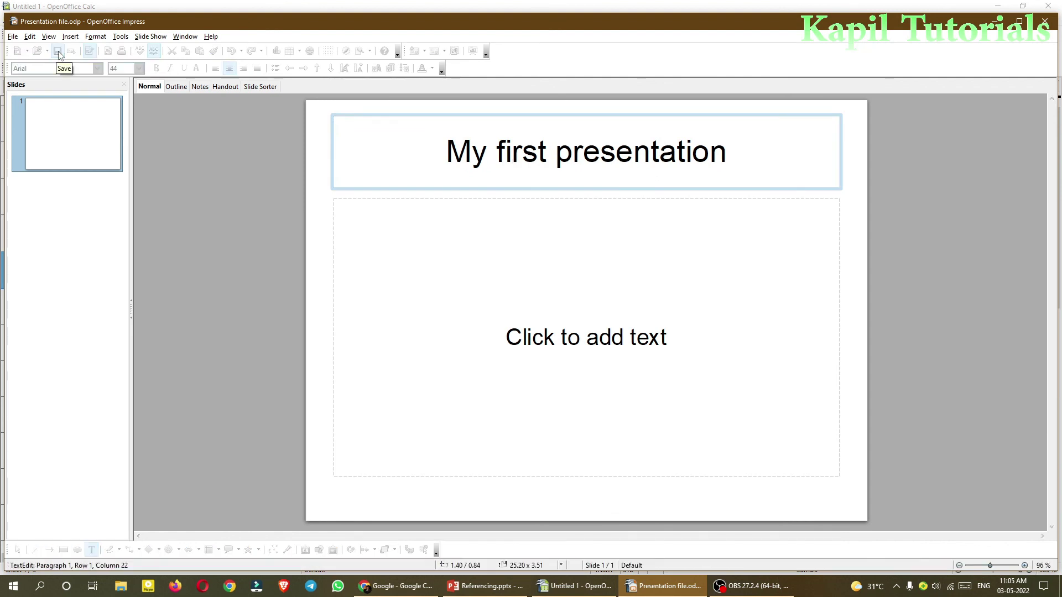
left_click(1044, 21)
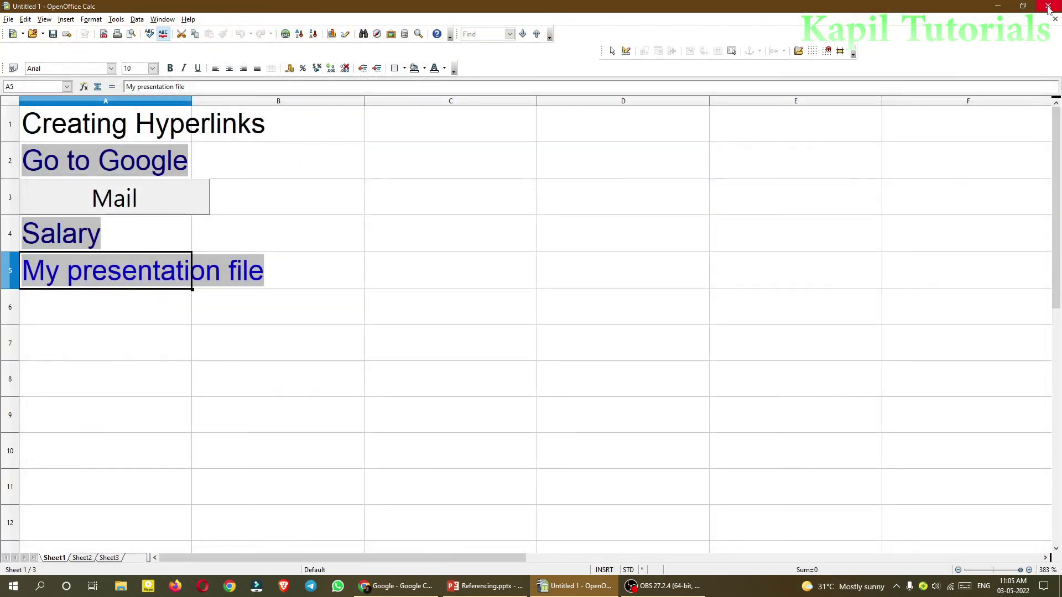
left_click(997, 6)
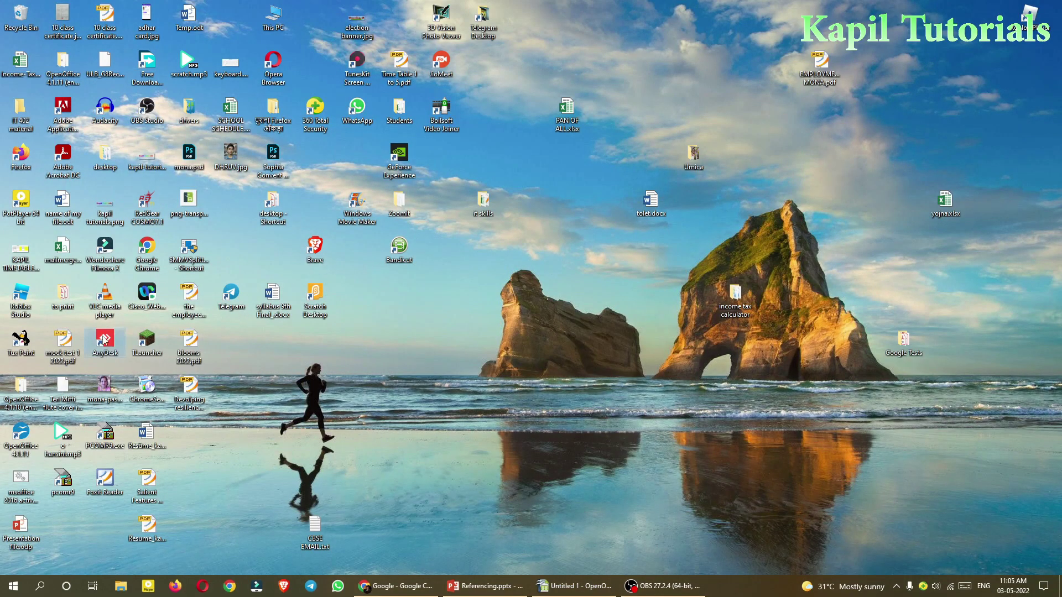
key("p")
key("n")
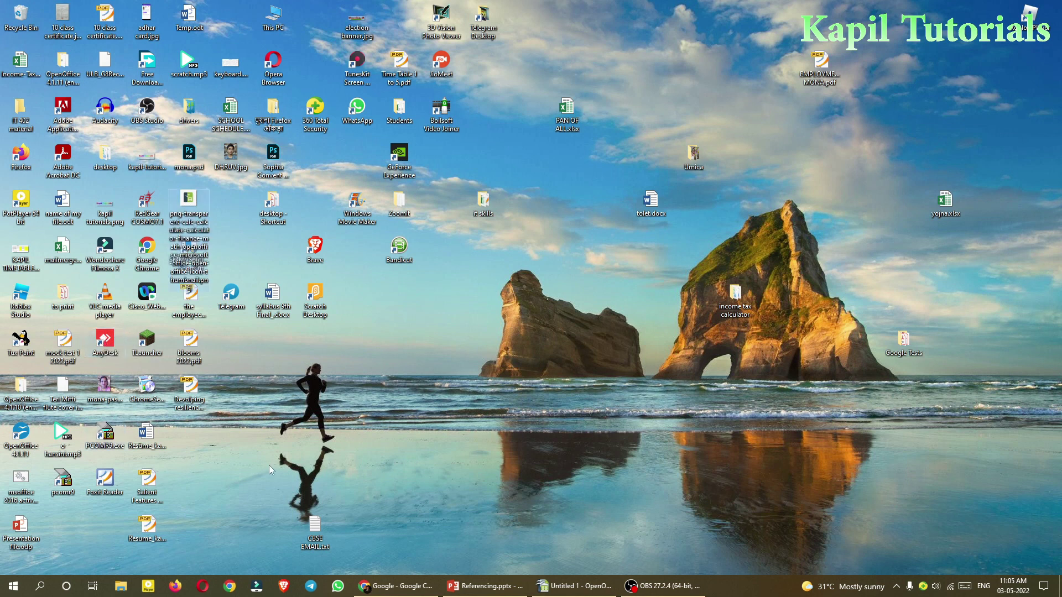
key("p")
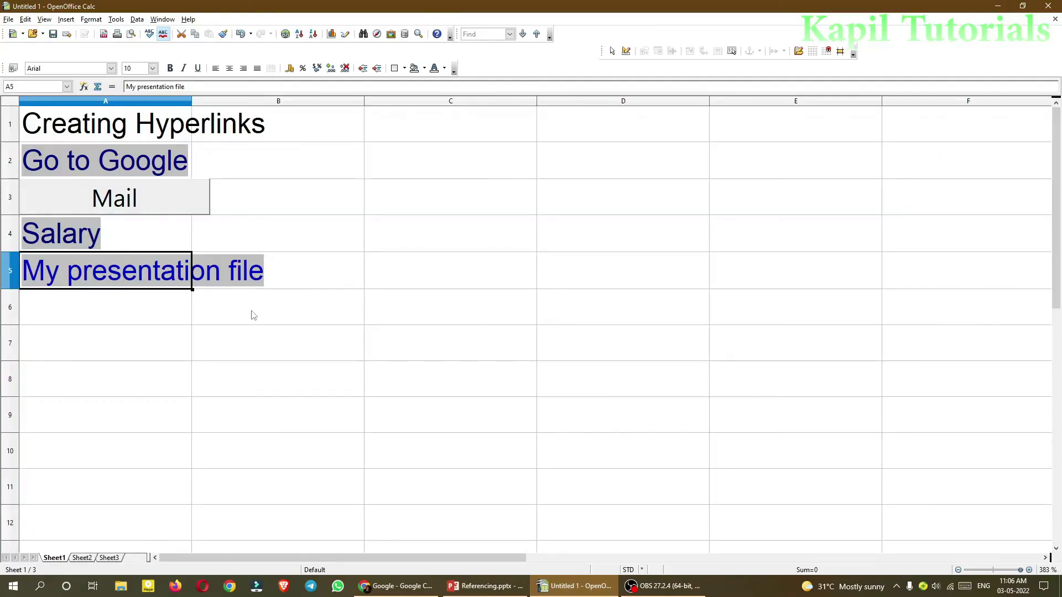
left_click(108, 327)
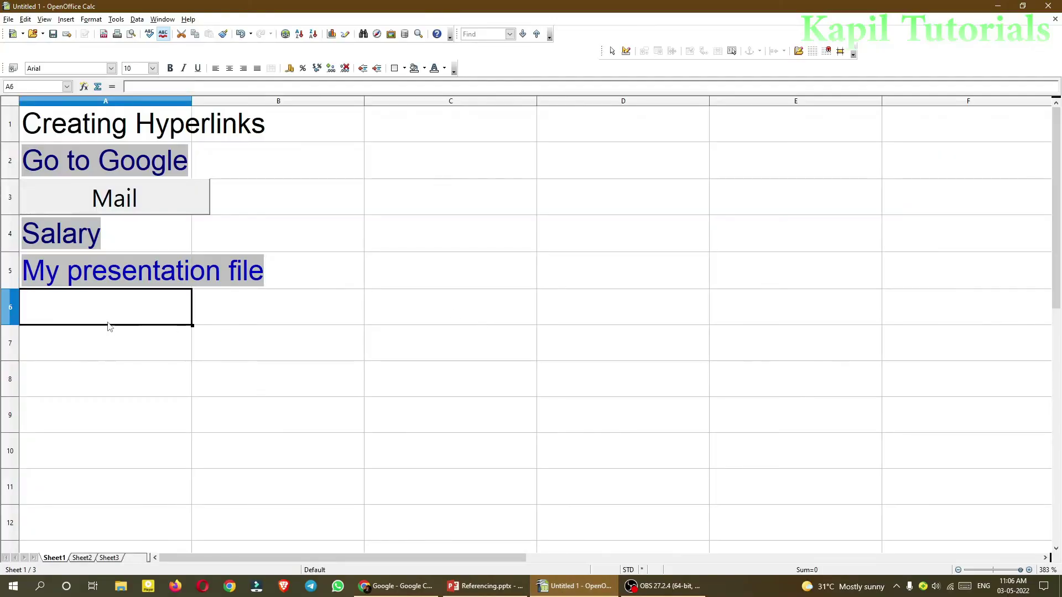
- Start a hyperlink for cell A6 using the New Document link type
left_click(285, 34)
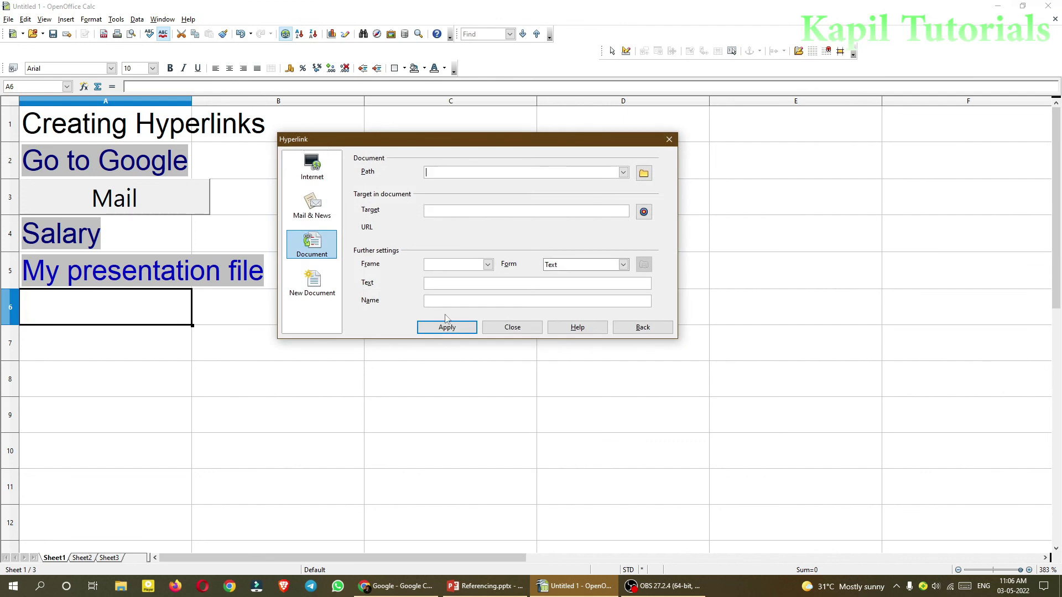
left_click(316, 283)
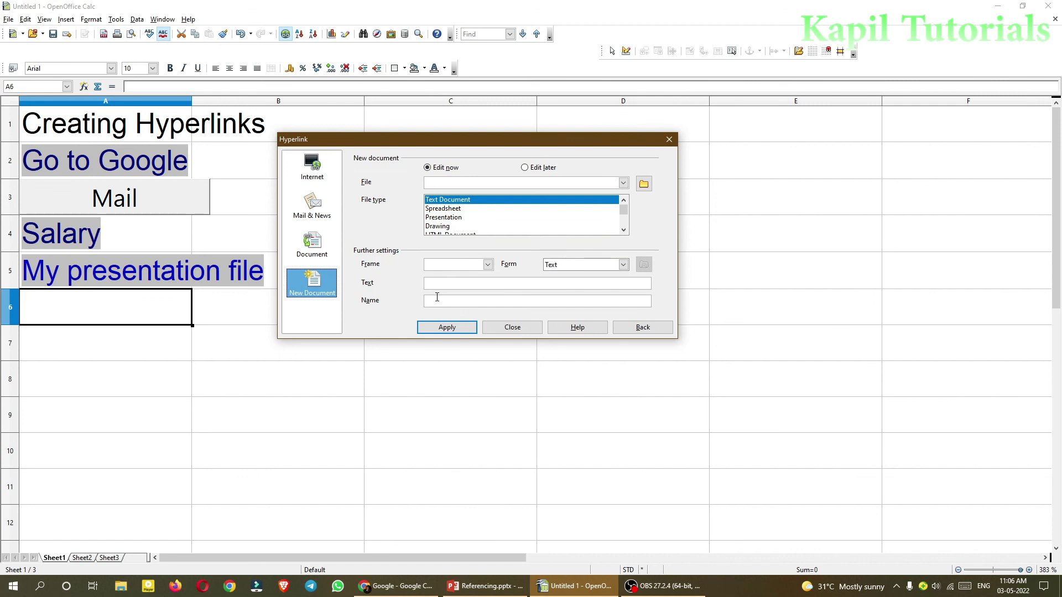